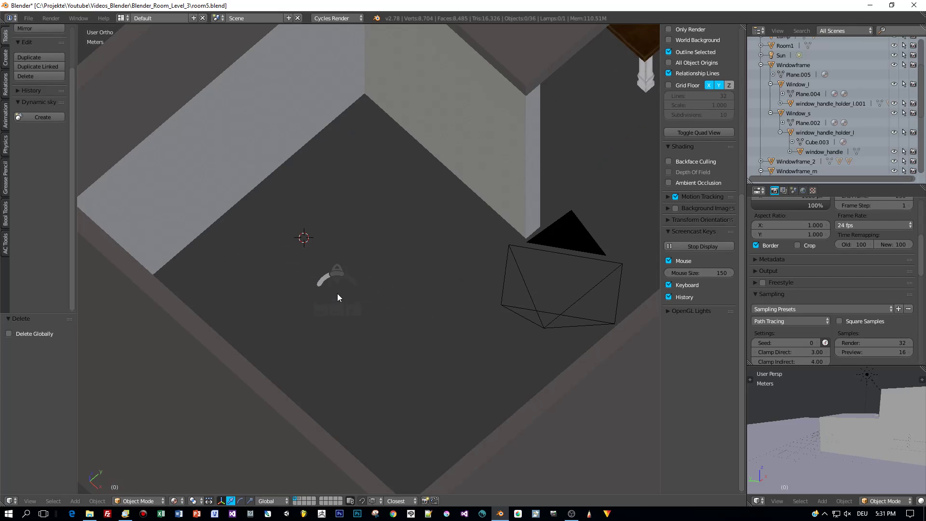
Add a cube at the 3D cursor on the room floor and scale it down to about 0.108
{"action": "key", "text": "shift+a"}
{"action": "mouse_move", "coordinate": [337, 294]}
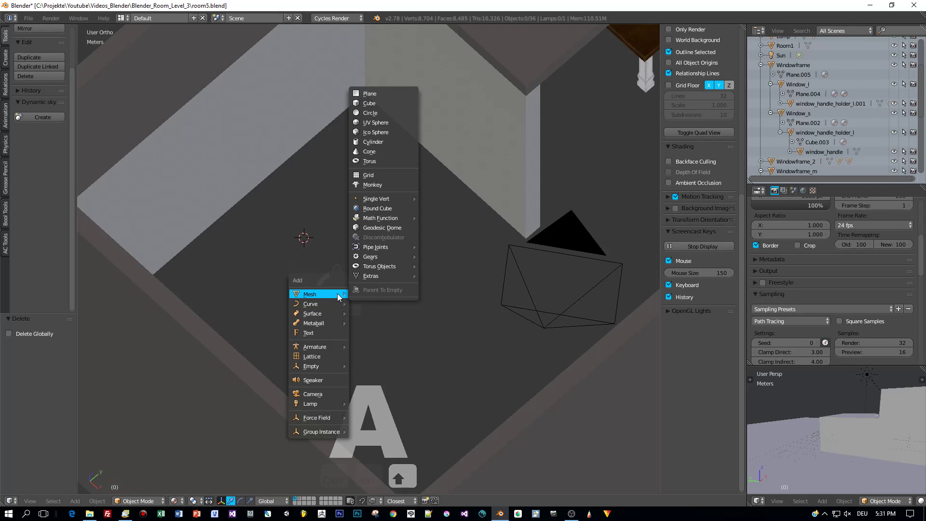
{"action": "left_click", "coordinate": [375, 107]}
{"action": "key", "text": "s"}
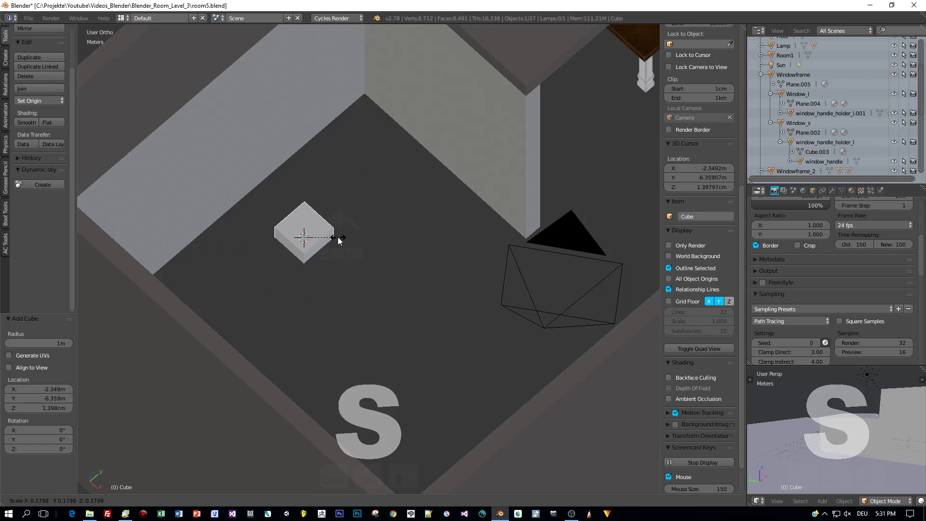
{"action": "left_click", "coordinate": [324, 238]}
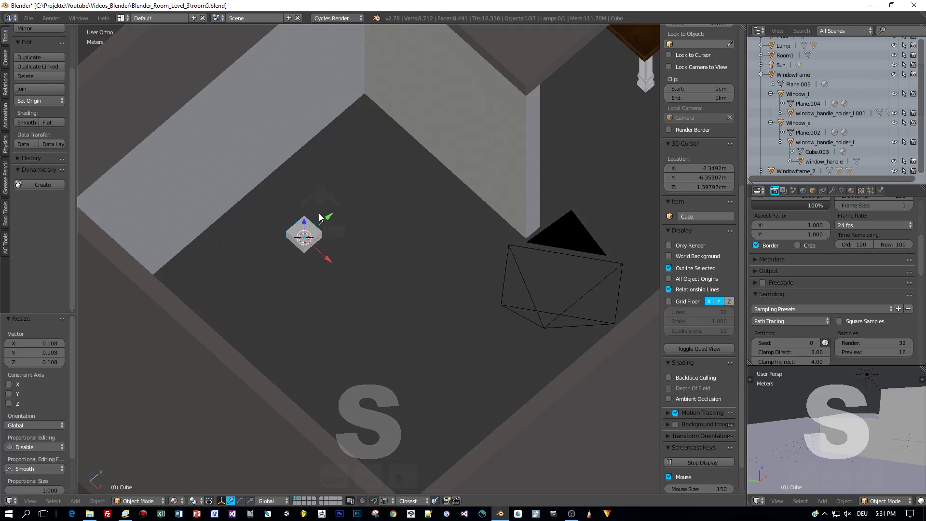
Raise the small cube about 24.5 cm along Z and stretch it along X by a factor of about 4.24
{"action": "key", "text": "g"}
{"action": "key", "text": "z"}
{"action": "left_click", "coordinate": [401, 241]}
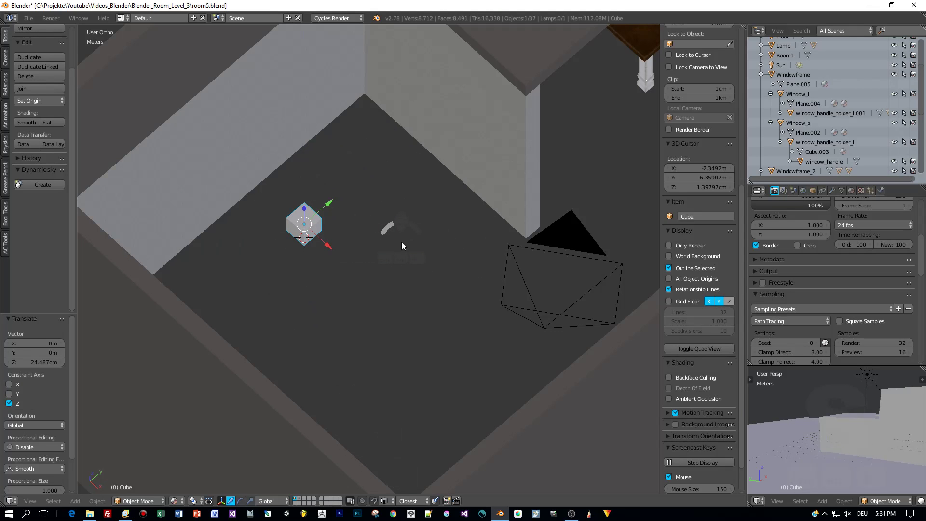
{"action": "key", "text": "s"}
{"action": "key", "text": "x"}
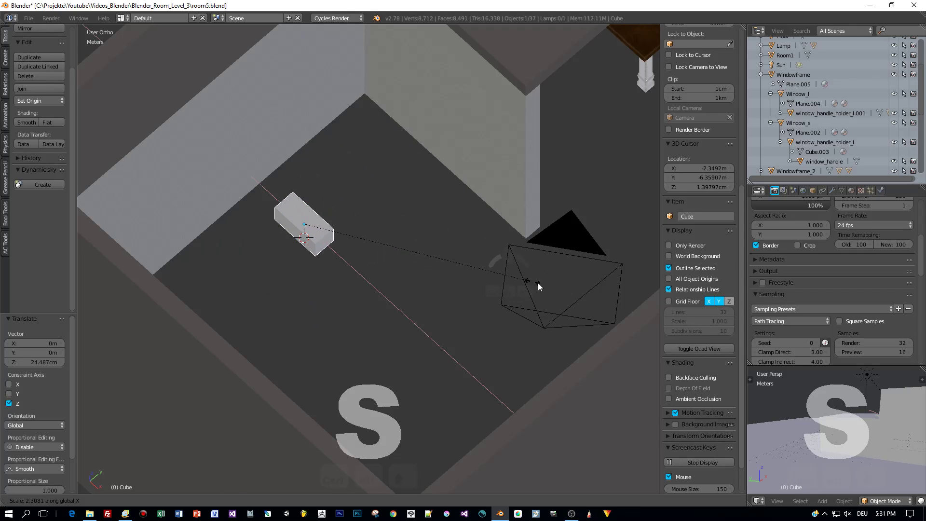
{"action": "left_click", "coordinate": [131, 322]}
Flatten the long box along Z in two passes, by factors of about 0.749 and 0.731
{"action": "middle_click_drag", "start_coordinate": [151, 313], "coordinate": [338, 258]}
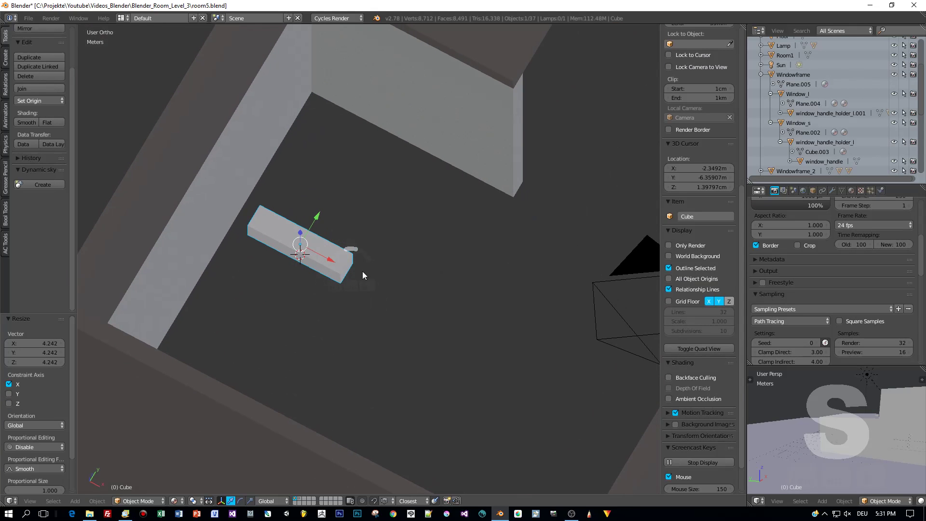
{"action": "key", "text": "s"}
{"action": "key", "text": "z"}
{"action": "left_click", "coordinate": [353, 275]}
{"action": "mouse_move", "coordinate": [352, 271]}
{"action": "middle_mouse_down"}
{"action": "mouse_move", "coordinate": [377, 268]}
{"action": "mouse_move", "coordinate": [351, 268]}
{"action": "middle_mouse_up"}
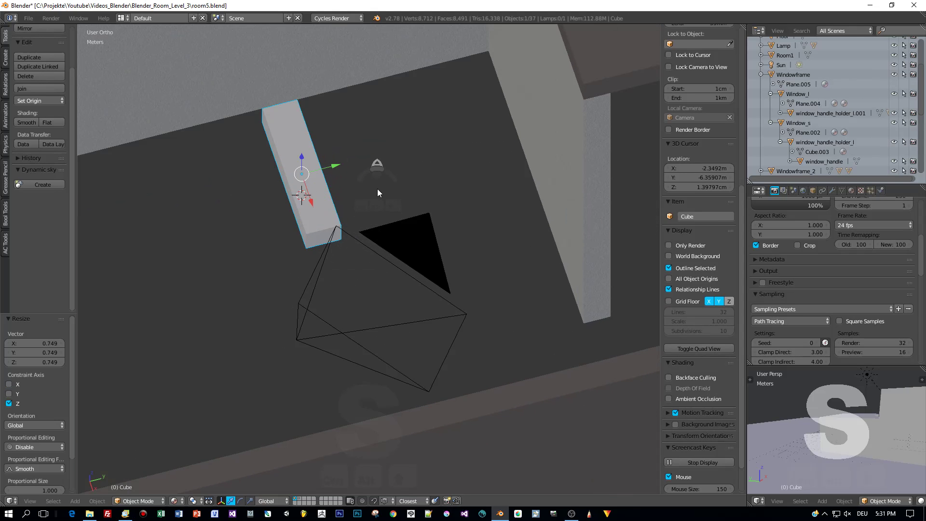
{"action": "key", "text": "s"}
{"action": "key", "text": "z"}
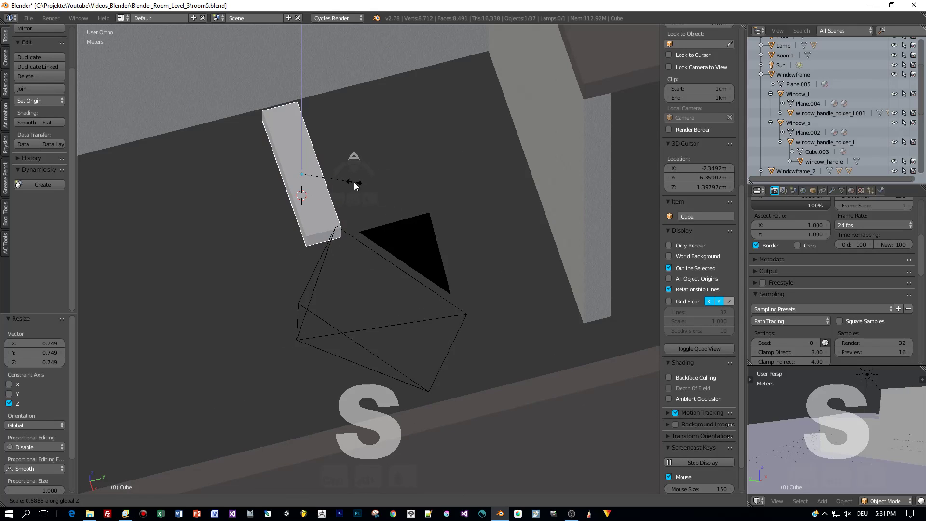
{"action": "left_click", "coordinate": [357, 181]}
Move the box about 19 cm along negative X against the wall, and lower it about 20 cm along Z
{"action": "middle_click_drag", "start_coordinate": [355, 183], "coordinate": [308, 233]}
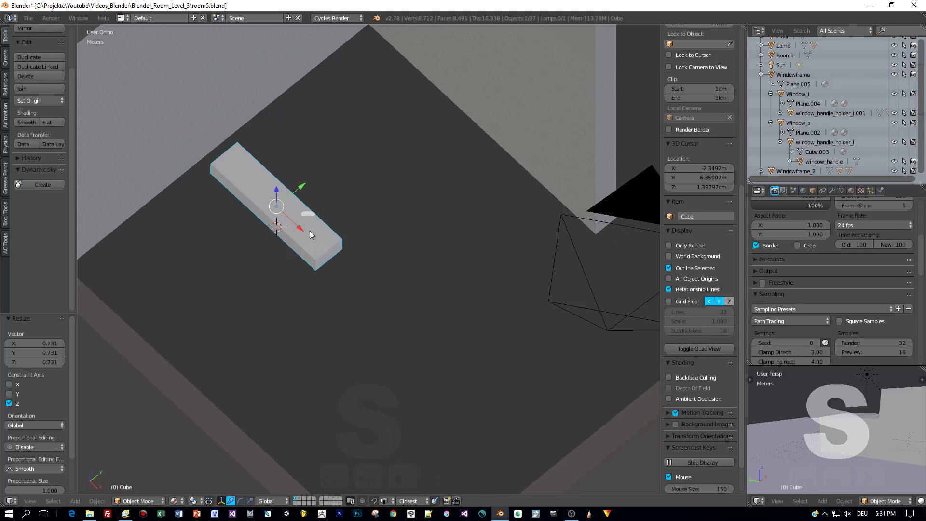
{"action": "key", "text": "g"}
{"action": "key", "text": "x"}
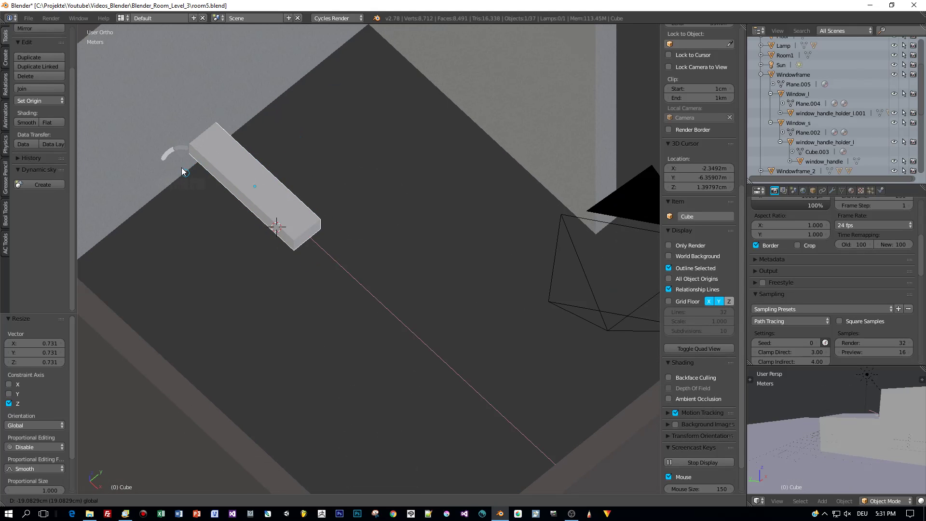
{"action": "left_click", "coordinate": [181, 167]}
{"action": "key", "text": "g"}
{"action": "key", "text": "z"}
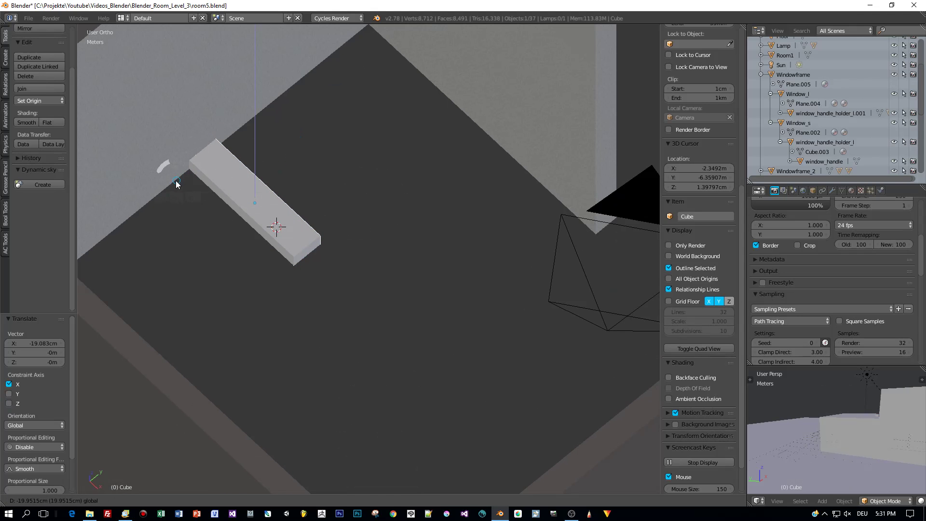
{"action": "left_click", "coordinate": [175, 184]}
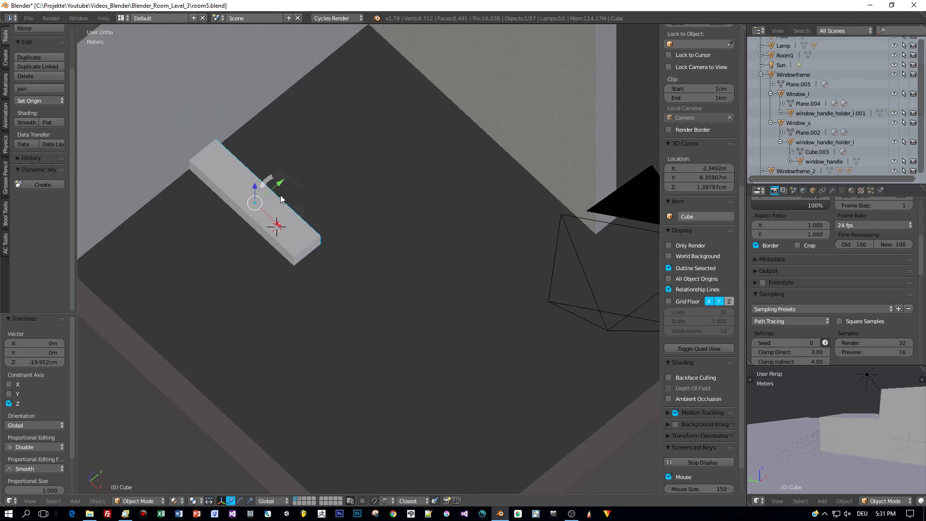
Apply the scale transform to the box
{"action": "scroll", "coordinate": [259, 166], "scroll_direction": "down", "scroll_amount": 2}
{"action": "middle_click_drag", "start_coordinate": [259, 166], "coordinate": [302, 178]}
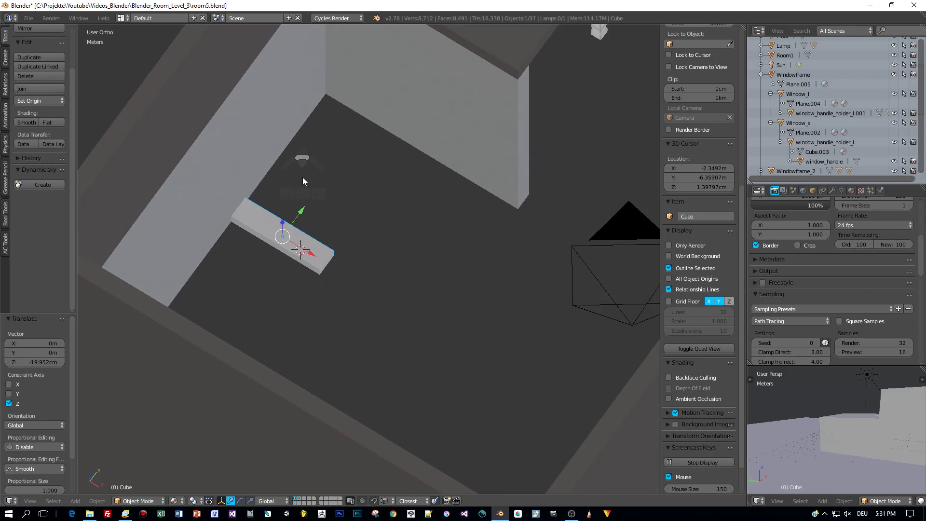
{"action": "key", "text": "ctrl+a"}
{"action": "left_click", "coordinate": [302, 179]}
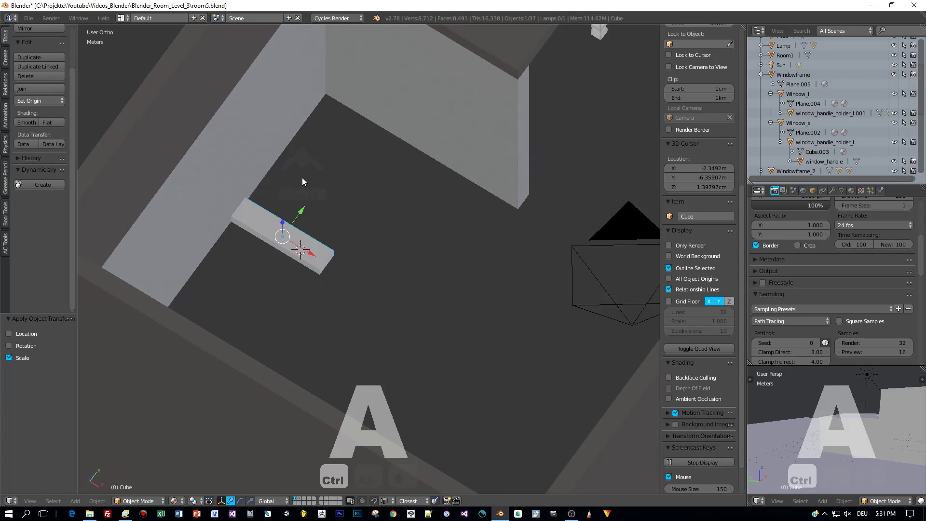
Hide the room's wall object to expose the box
{"action": "right_click", "coordinate": [212, 165]}
{"action": "key", "text": "h"}
{"action": "middle_click_drag", "start_coordinate": [211, 166], "coordinate": [418, 267]}
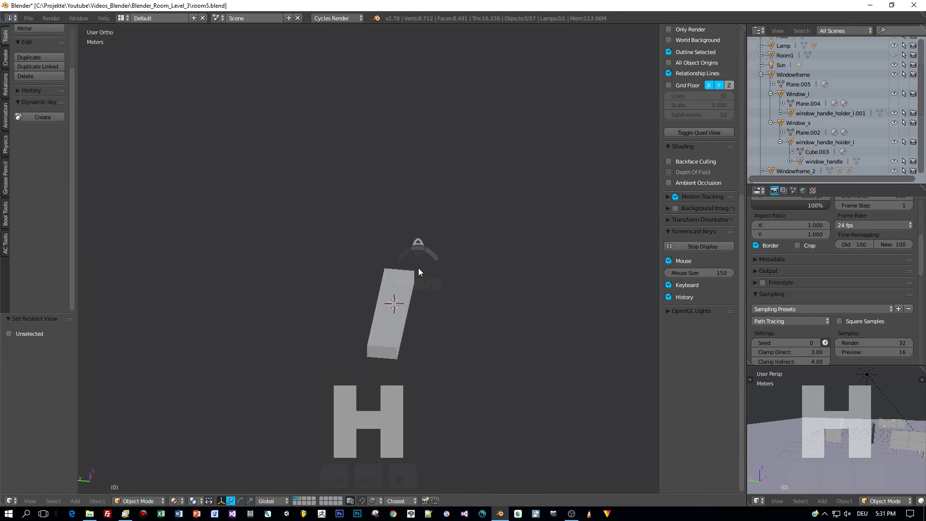
Delete the box's two end faces, bottom face and back face, keeping only the tread and front riser
{"action": "right_click", "coordinate": [395, 325]}
{"action": "key", "text": "Tab"}
{"action": "left_click", "coordinate": [458, 323]}
{"action": "right_click", "coordinate": [382, 354]}
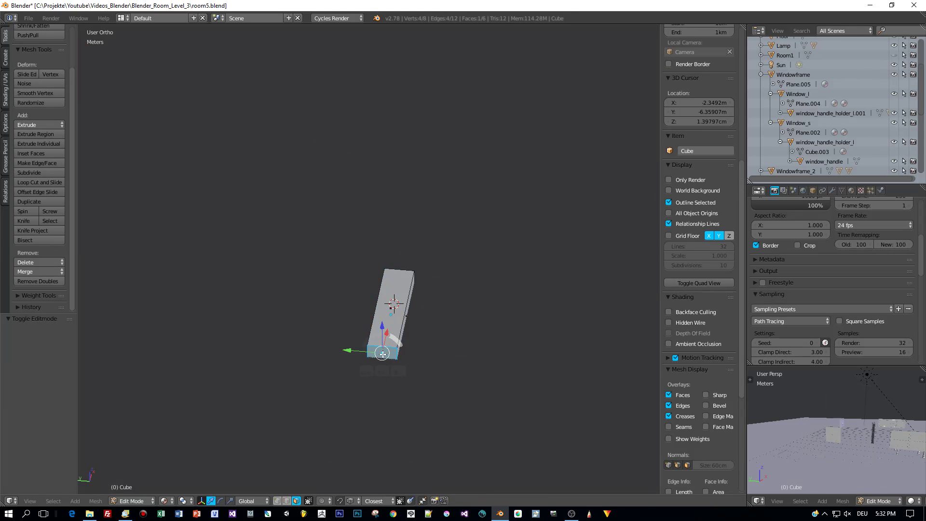
{"action": "middle_click_drag", "start_coordinate": [363, 360], "coordinate": [400, 243]}
{"action": "right_click", "coordinate": [485, 291], "text": "shift"}
{"action": "right_click", "coordinate": [486, 224], "text": "shift"}
{"action": "right_click", "coordinate": [345, 230], "text": "shift"}
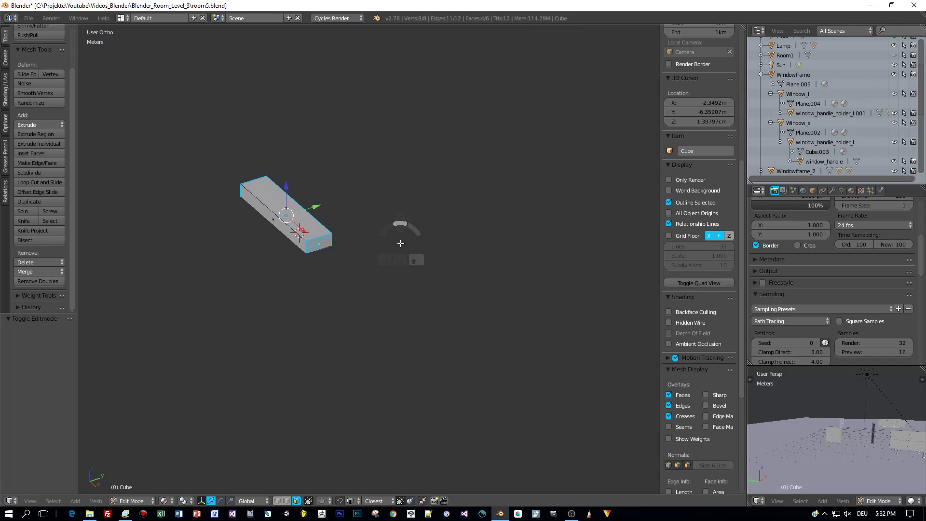
{"action": "key", "text": "x"}
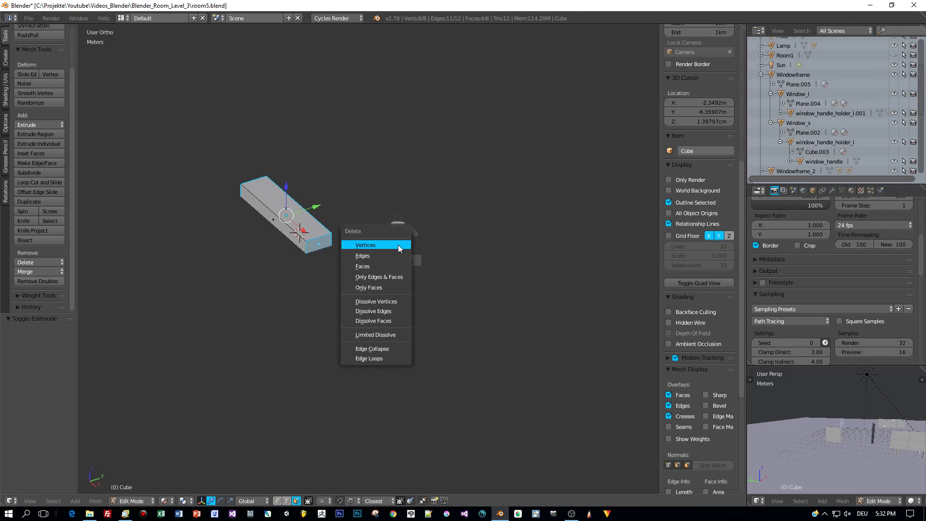
{"action": "left_click", "coordinate": [381, 267]}
{"action": "key", "text": "Tab"}
{"action": "left_click", "coordinate": [325, 261]}
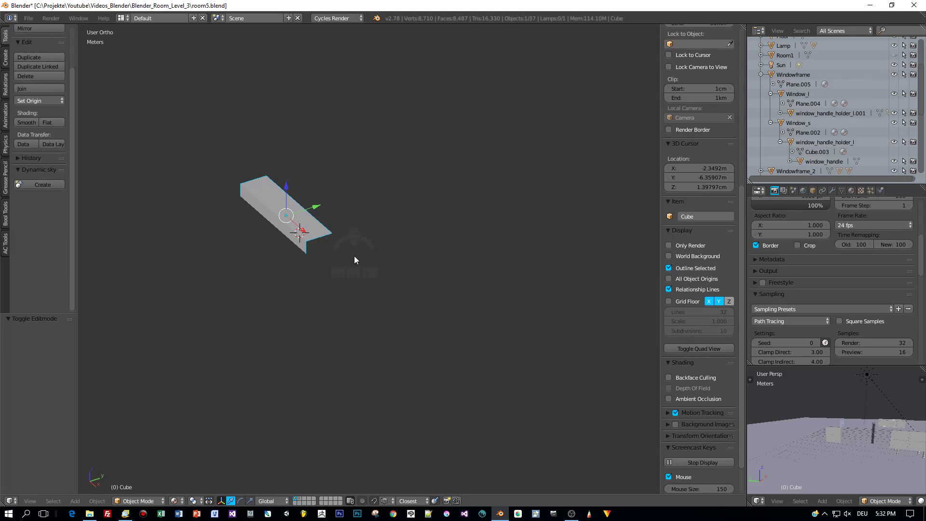
Unhide the room walls around the stair piece
{"action": "scroll", "coordinate": [354, 255], "scroll_direction": "down", "scroll_amount": 5}
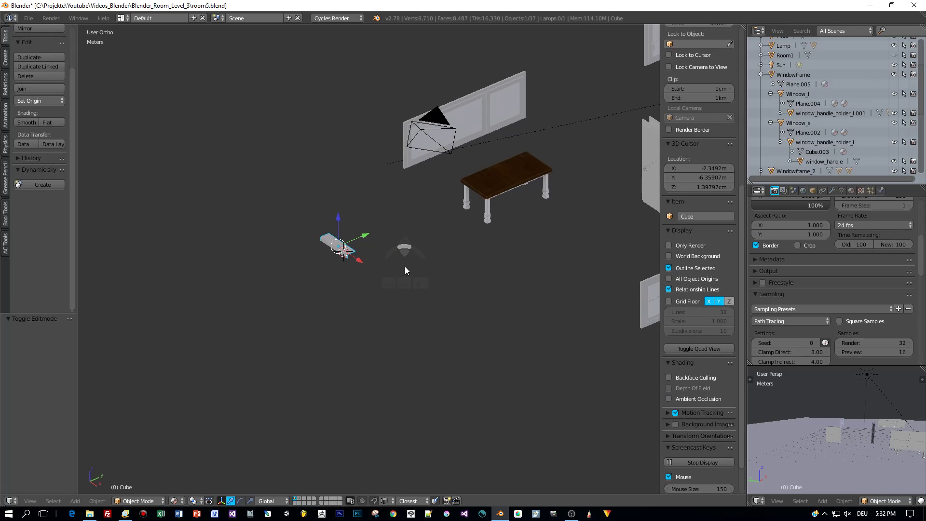
{"action": "key", "text": "alt+h"}
{"action": "mouse_move", "coordinate": [404, 268]}
{"action": "middle_mouse_down"}
{"action": "mouse_move", "coordinate": [395, 306]}
{"action": "mouse_move", "coordinate": [391, 259]}
{"action": "middle_mouse_up"}
{"action": "scroll", "coordinate": [393, 308], "scroll_direction": "up", "scroll_amount": 3}
{"action": "scroll", "coordinate": [393, 309], "scroll_direction": "up", "scroll_amount": 2}
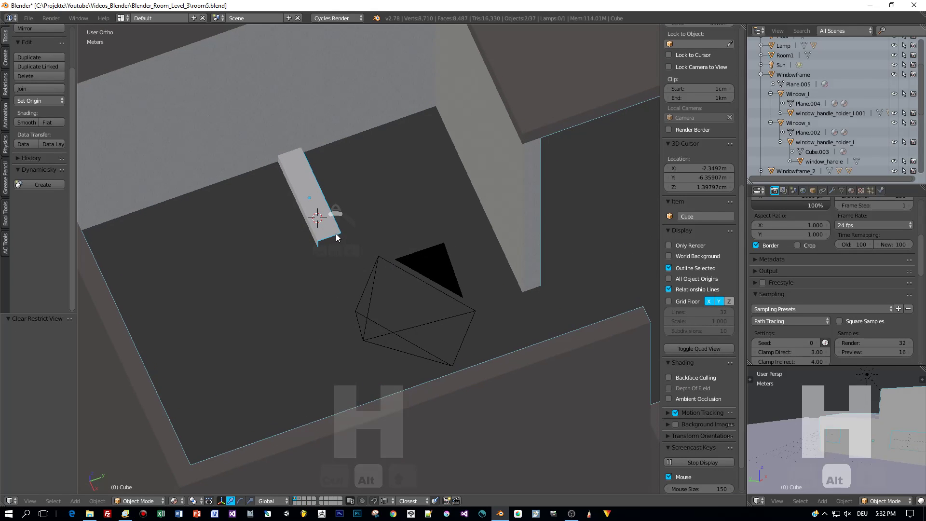
{"action": "middle_click_drag", "start_coordinate": [337, 256], "coordinate": [447, 236]}
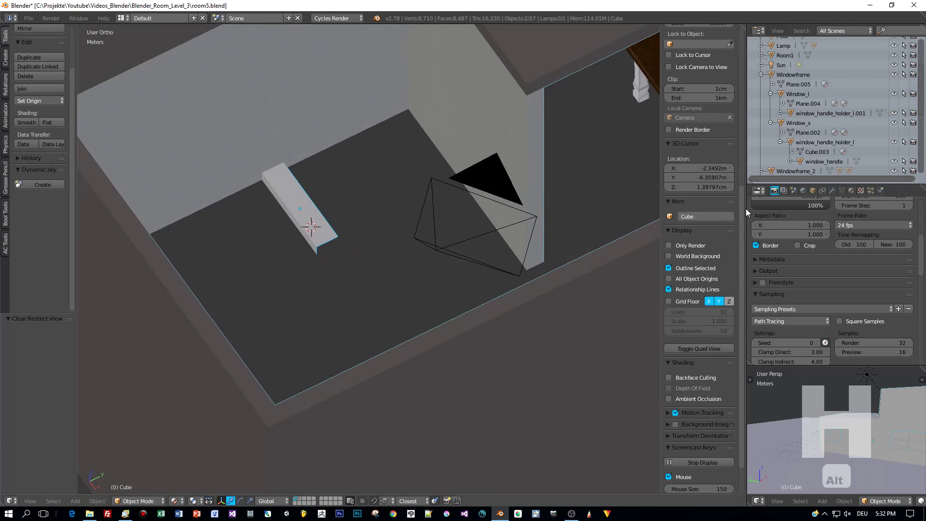
Add an Array modifier to the stair piece with a relative offset of 0 in X and 1 in Z
{"action": "left_click", "coordinate": [832, 191]}
{"action": "left_click", "coordinate": [810, 222]}
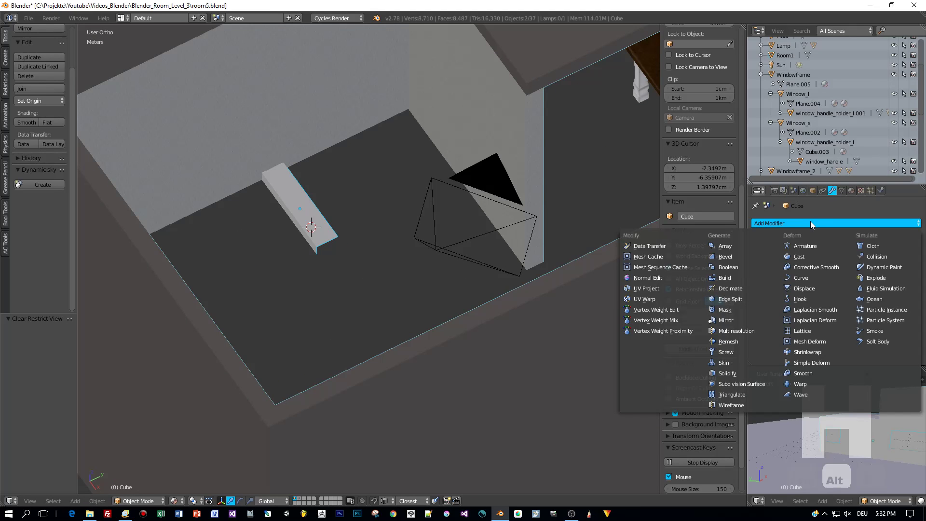
{"action": "left_click", "coordinate": [738, 246]}
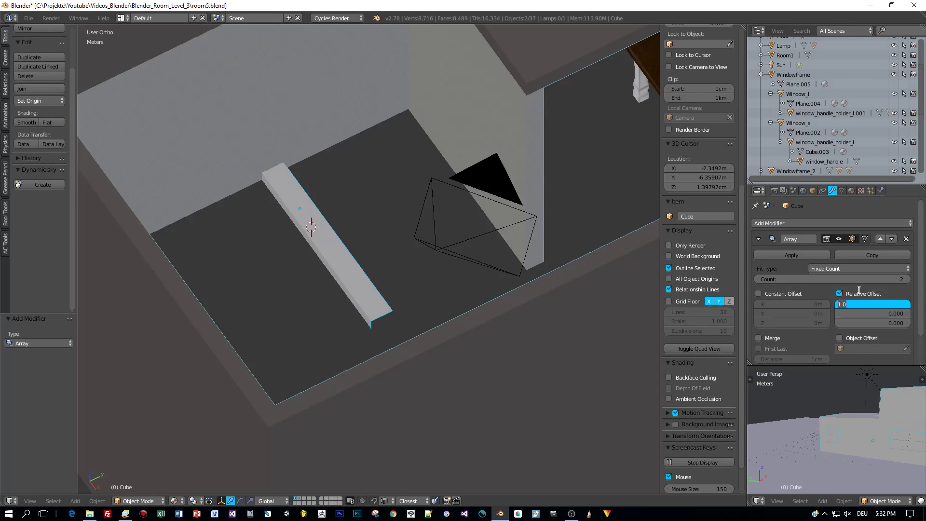
{"action": "key", "text": "Tab"}
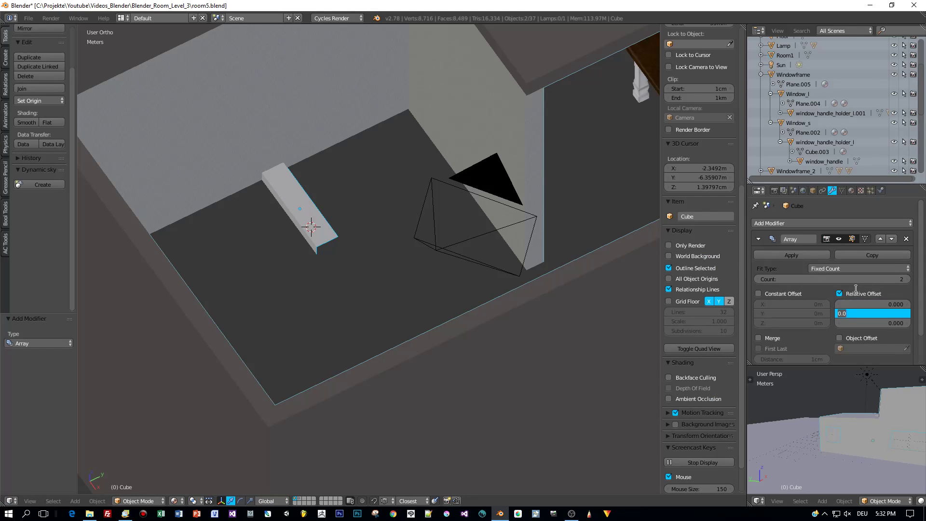
{"action": "key", "text": "Tab"}
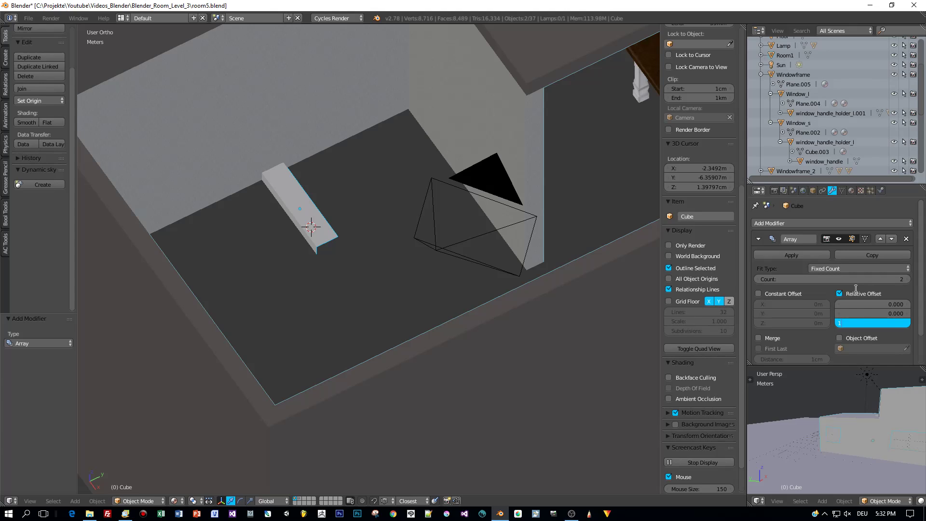
{"action": "key", "text": "Tab"}
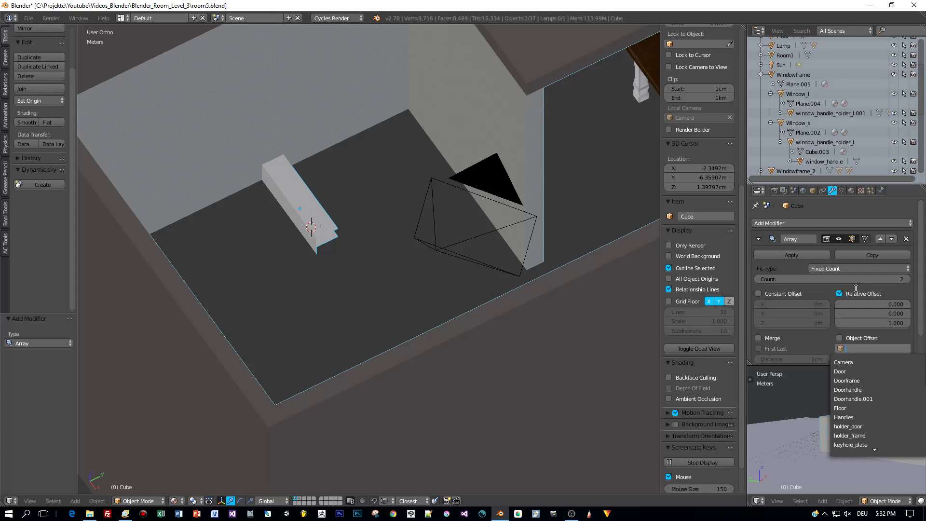
Set the array's relative Y offset to 1 so the copies form steps
{"action": "left_click", "coordinate": [878, 314]}
{"action": "left_click", "coordinate": [878, 314]}
{"action": "type", "text": "1"}
{"action": "key", "text": "Tab"}
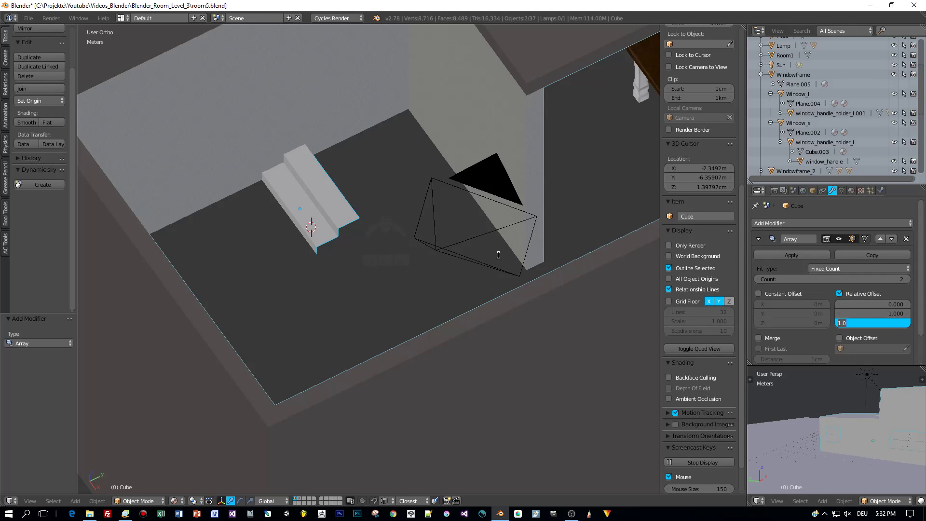
Increase the stair array's count to 7
{"action": "middle_click_drag", "start_coordinate": [368, 256], "coordinate": [341, 245]}
{"action": "scroll", "coordinate": [341, 243], "scroll_direction": "down", "scroll_amount": 2}
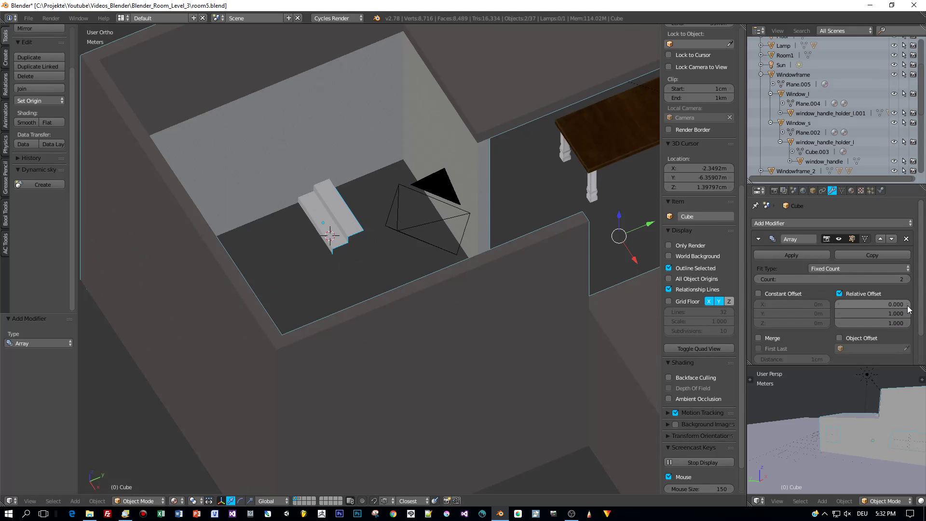
{"action": "left_click", "coordinate": [907, 280]}
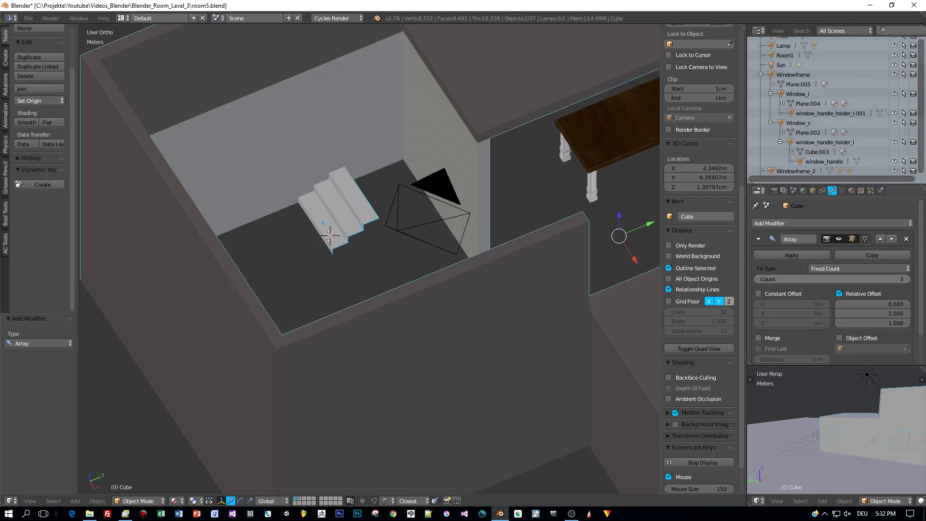
{"action": "left_click", "coordinate": [907, 280]}
{"action": "left_click", "coordinate": [907, 279]}
{"action": "left_click", "coordinate": [907, 279]}
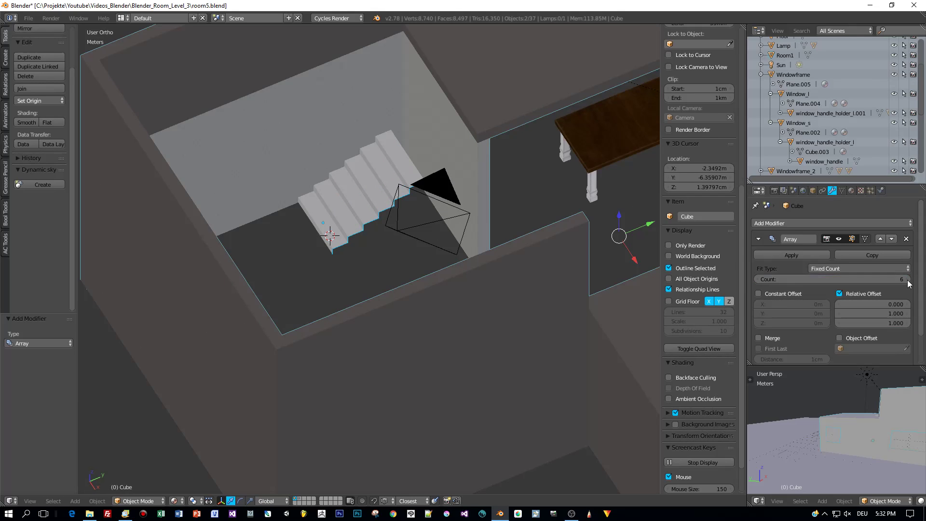
{"action": "left_click", "coordinate": [907, 280]}
Edit the stair mesh and raise the first step's top face about 12.5 cm along Z
{"action": "middle_click_drag", "start_coordinate": [579, 236], "coordinate": [526, 245]}
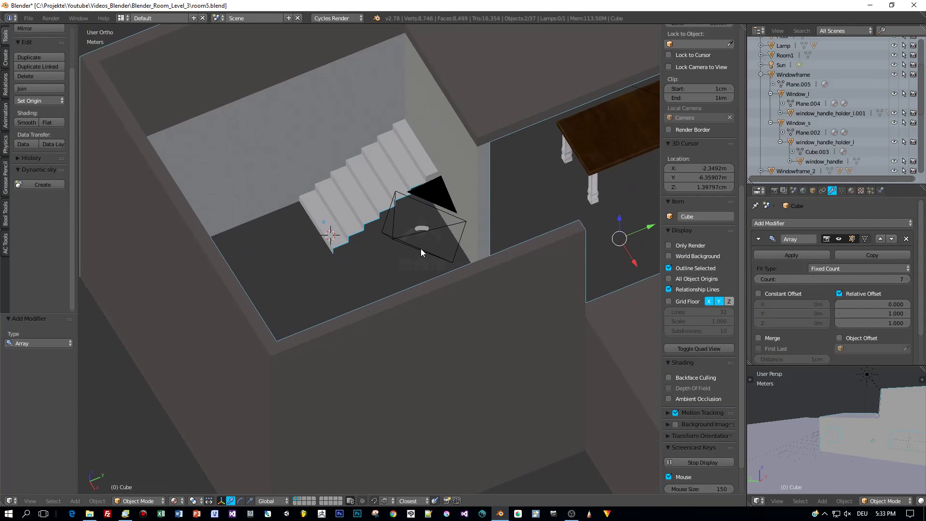
{"action": "mouse_move", "coordinate": [352, 242]}
{"action": "middle_mouse_down"}
{"action": "mouse_move", "coordinate": [366, 242]}
{"action": "mouse_move", "coordinate": [352, 242]}
{"action": "middle_mouse_up"}
{"action": "scroll", "coordinate": [346, 245], "scroll_direction": "up", "scroll_amount": 2}
{"action": "right_click", "coordinate": [314, 228]}
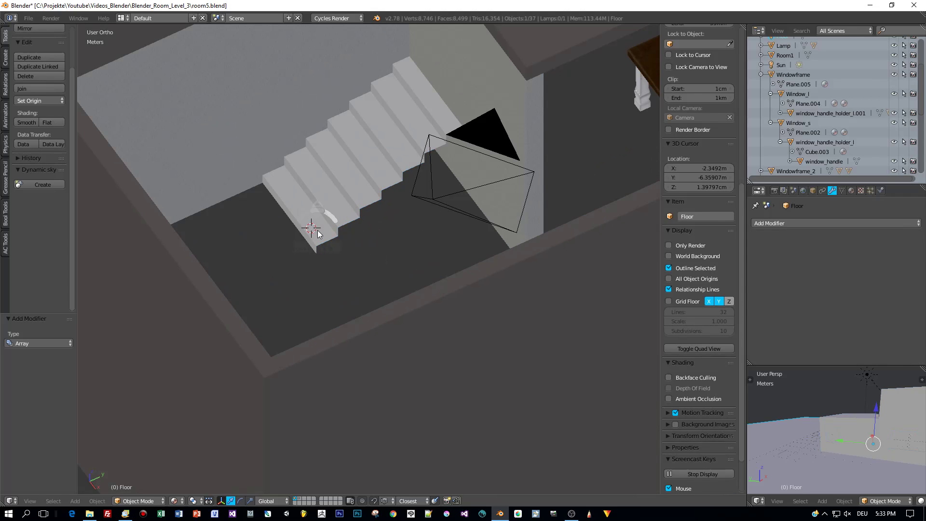
{"action": "key", "text": "Tab"}
{"action": "left_click", "coordinate": [378, 235]}
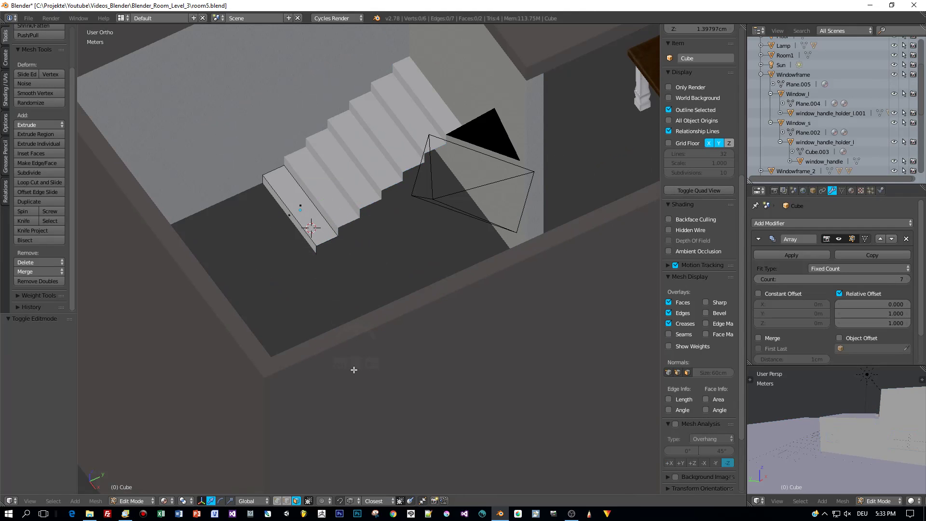
{"action": "right_click", "coordinate": [309, 215]}
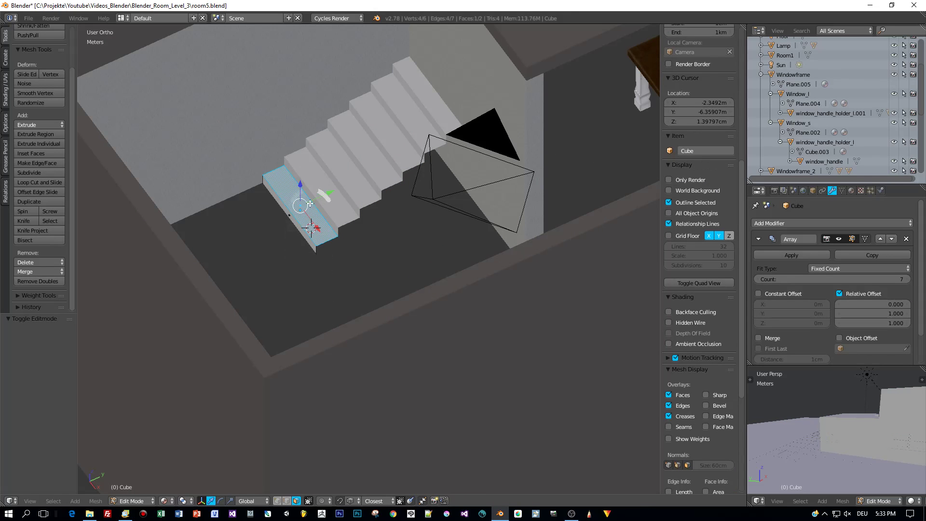
{"action": "key", "text": "g"}
{"action": "key", "text": "z"}
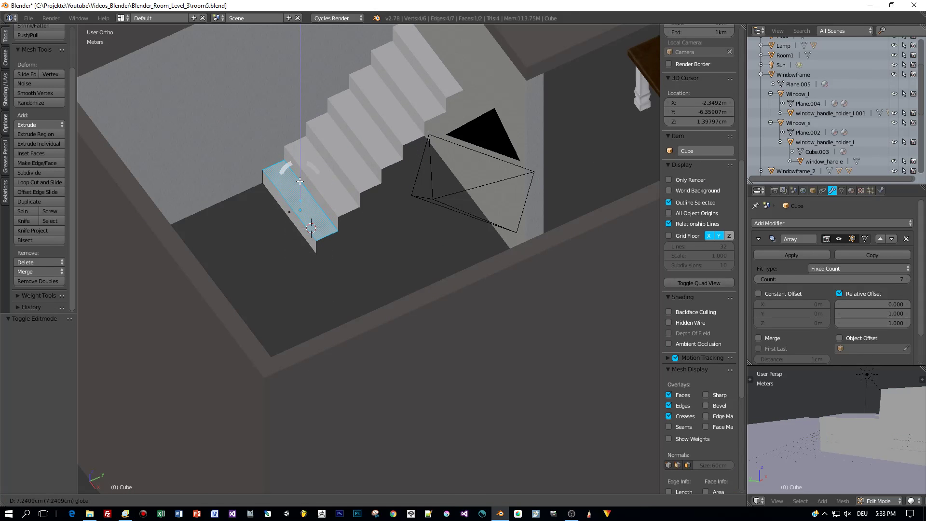
{"action": "left_click", "coordinate": [299, 178]}
Lower the first step's top face about 1.2 cm along Z
{"action": "middle_click_drag", "start_coordinate": [354, 227], "coordinate": [340, 190]}
{"action": "scroll", "coordinate": [379, 246], "scroll_direction": "up", "scroll_amount": 2}
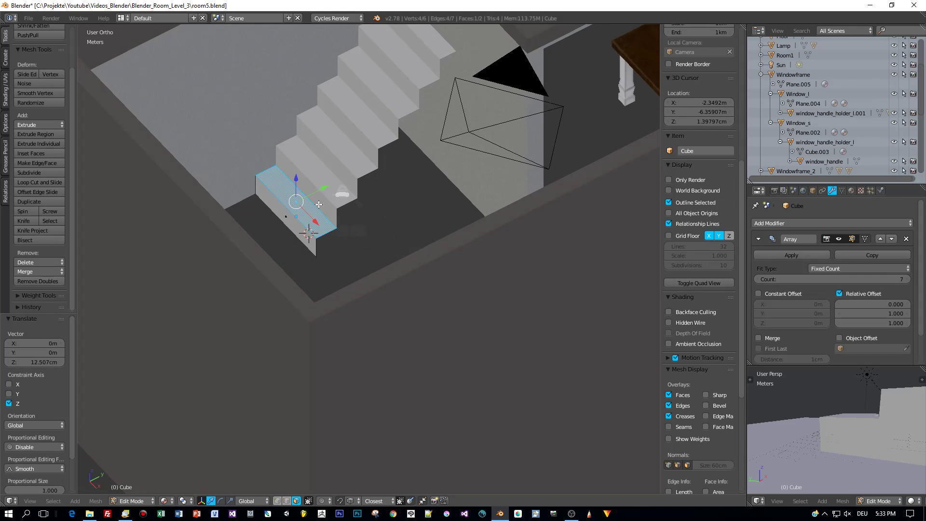
{"action": "key", "text": "g"}
{"action": "key", "text": "z"}
{"action": "left_click", "coordinate": [297, 183]}
{"action": "middle_click_drag", "start_coordinate": [368, 222], "coordinate": [385, 241]}
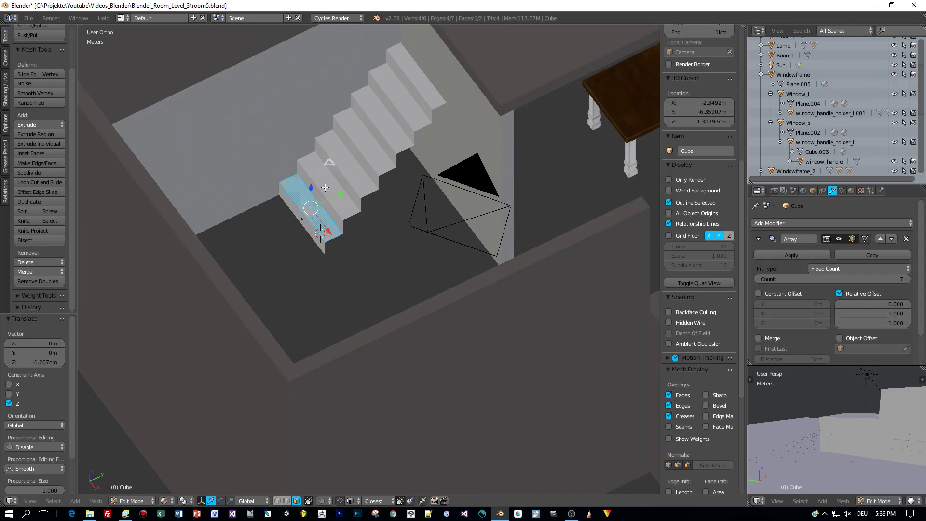
Return to Object Mode, move the staircase about -63.5 cm along Y and increase its array count to 10
{"action": "left_click_drag", "start_coordinate": [312, 187], "coordinate": [287, 227]}
{"action": "key", "text": "Tab"}
{"action": "left_click", "coordinate": [327, 224]}
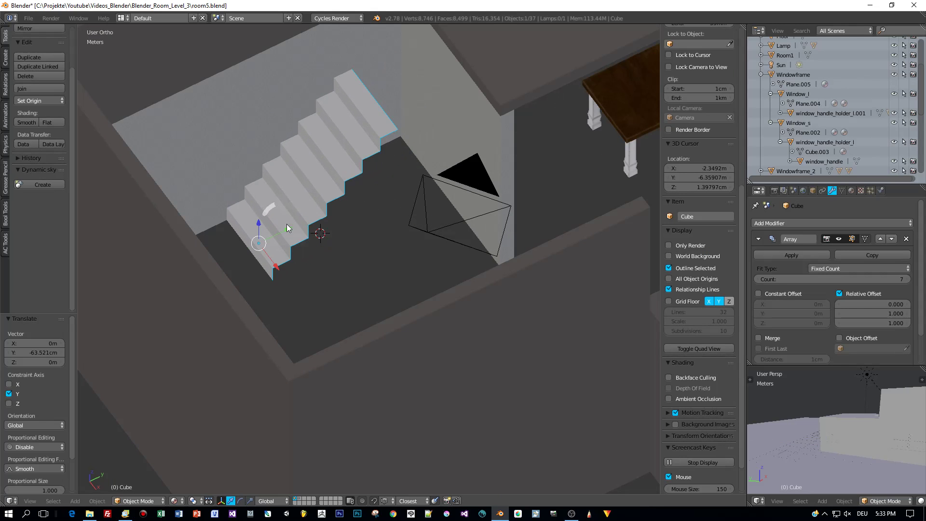
{"action": "left_click", "coordinate": [907, 279]}
{"action": "left_click", "coordinate": [907, 279]}
{"action": "left_click", "coordinate": [907, 279]}
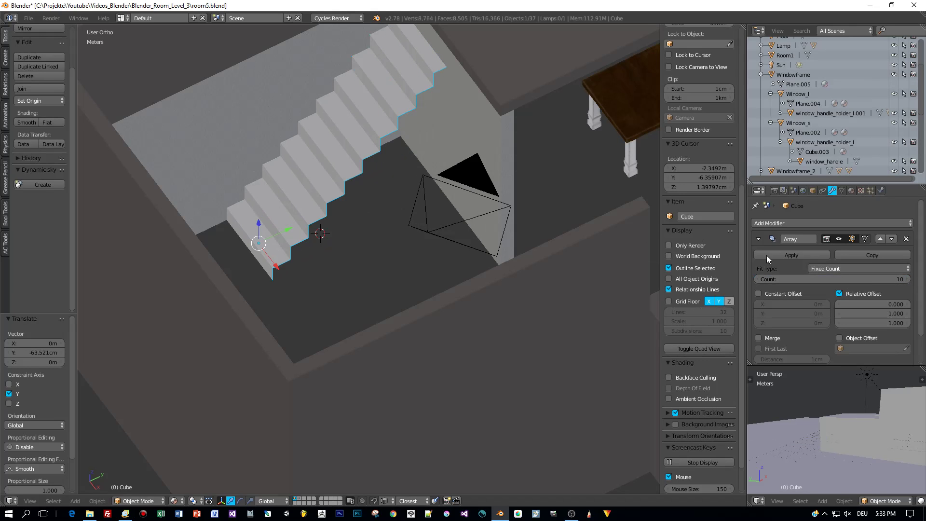
Shift the staircase about -14.2 cm along Y and raise its array count to 11
{"action": "middle_click_drag", "start_coordinate": [615, 214], "coordinate": [477, 198]}
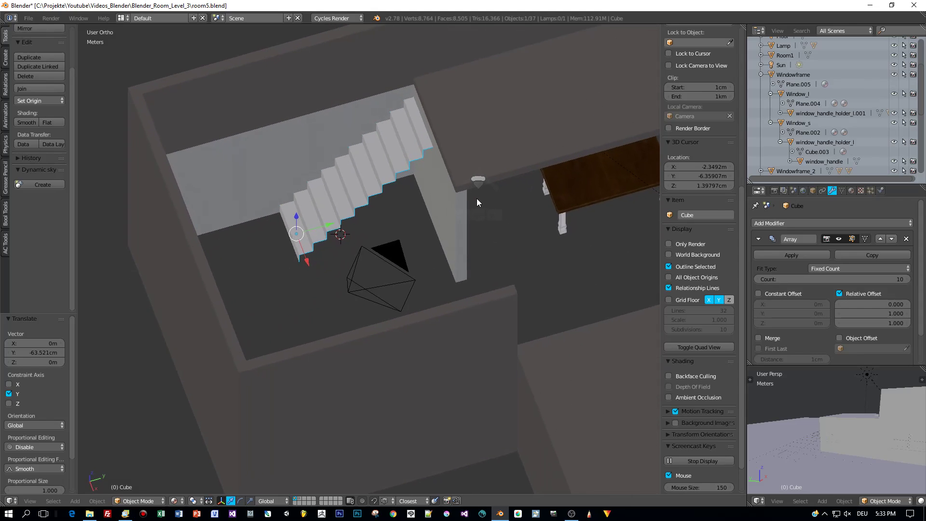
{"action": "left_click_drag", "start_coordinate": [328, 226], "coordinate": [319, 228]}
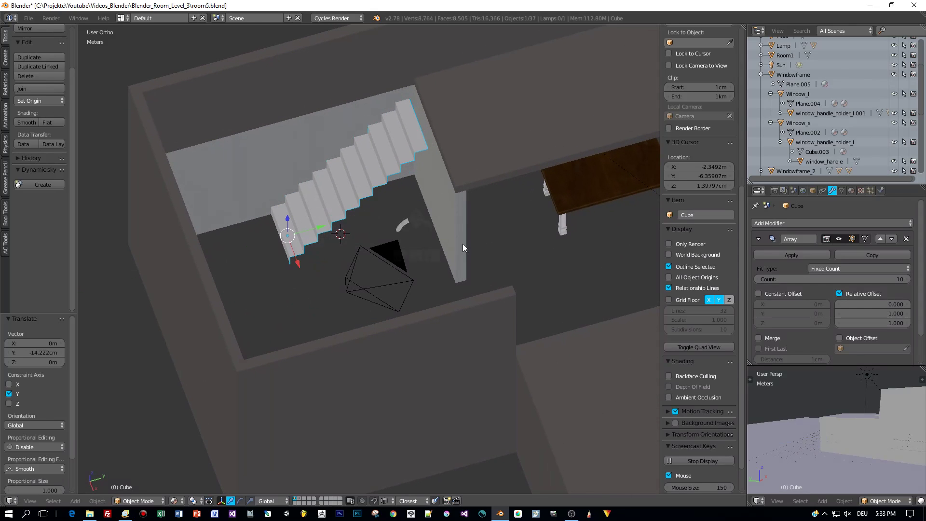
{"action": "left_click", "coordinate": [905, 279]}
Shift the staircase about -23 cm along Y and raise its array count to 12
{"action": "key", "text": "g"}
{"action": "key", "text": "y"}
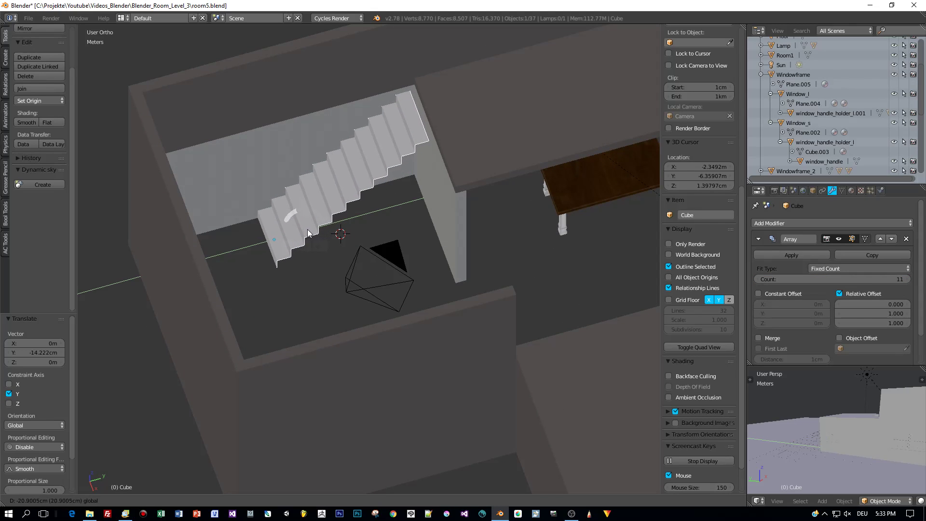
{"action": "left_click", "coordinate": [442, 243]}
{"action": "middle_click_drag", "start_coordinate": [442, 244], "coordinate": [279, 244]}
{"action": "left_click_drag", "start_coordinate": [314, 228], "coordinate": [290, 215]}
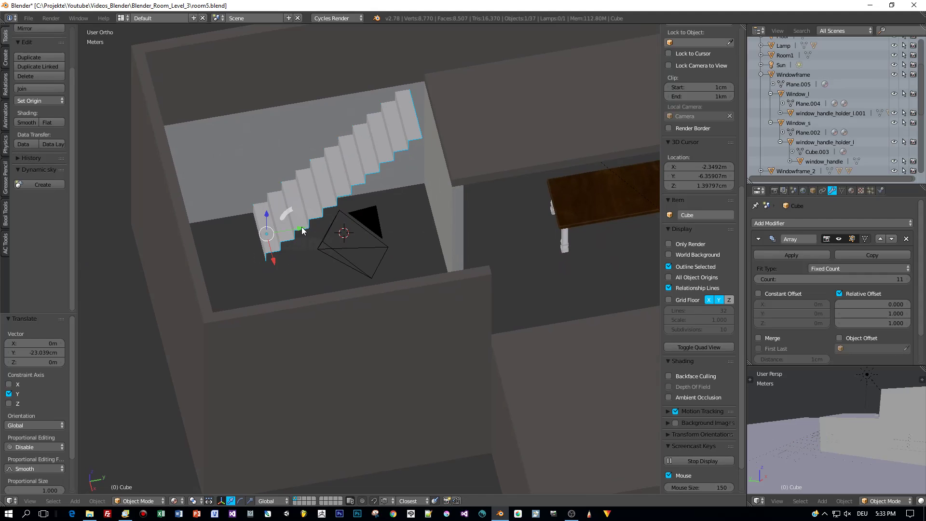
{"action": "left_click", "coordinate": [904, 281]}
Edit the stair mesh and nudge the first step's top face along Y
{"action": "middle_click_drag", "start_coordinate": [496, 222], "coordinate": [528, 207]}
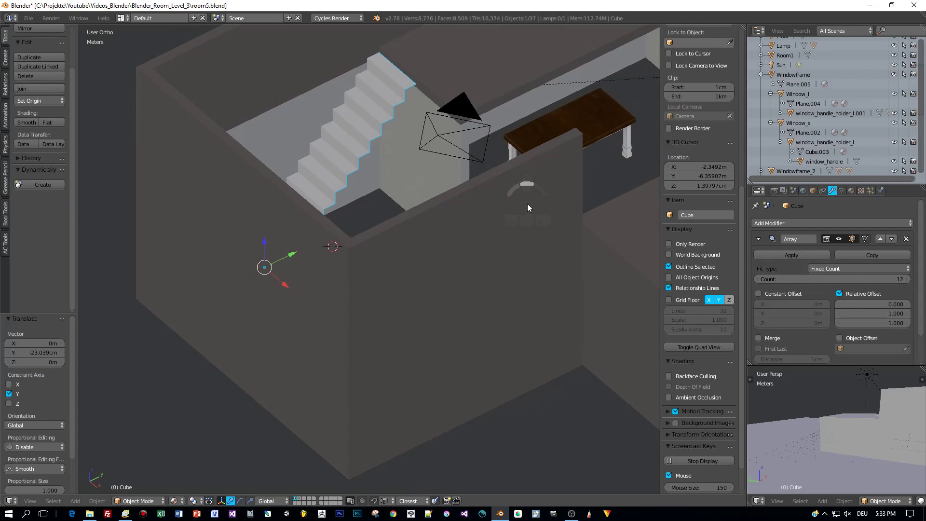
{"action": "middle_click_drag", "start_coordinate": [434, 191], "coordinate": [288, 250]}
{"action": "scroll", "coordinate": [404, 209], "scroll_direction": "up", "scroll_amount": 4}
{"action": "key", "text": "Tab"}
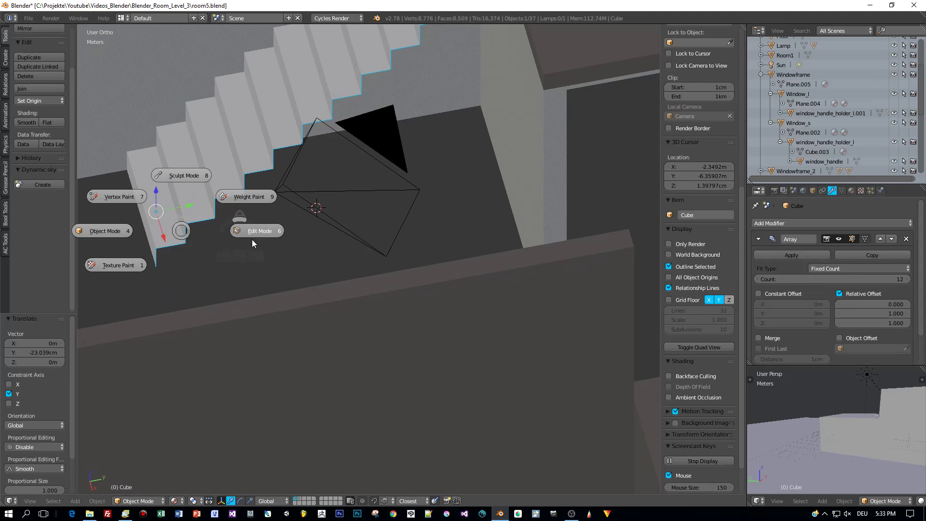
{"action": "left_click", "coordinate": [249, 235]}
{"action": "scroll", "coordinate": [155, 178], "scroll_direction": "down", "scroll_amount": 4}
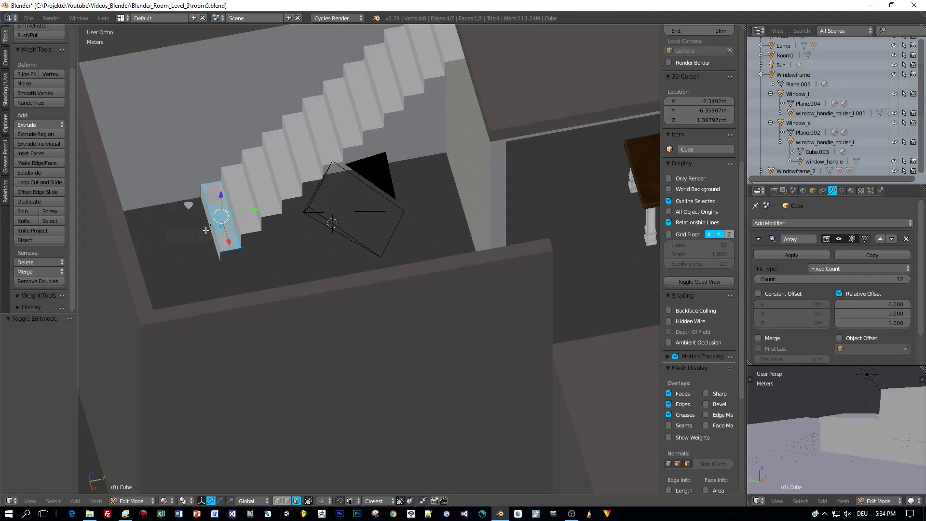
{"action": "left_click_drag", "start_coordinate": [266, 210], "coordinate": [265, 208], "text": "ctrl"}
{"action": "middle_click_drag", "start_coordinate": [343, 210], "coordinate": [324, 232]}
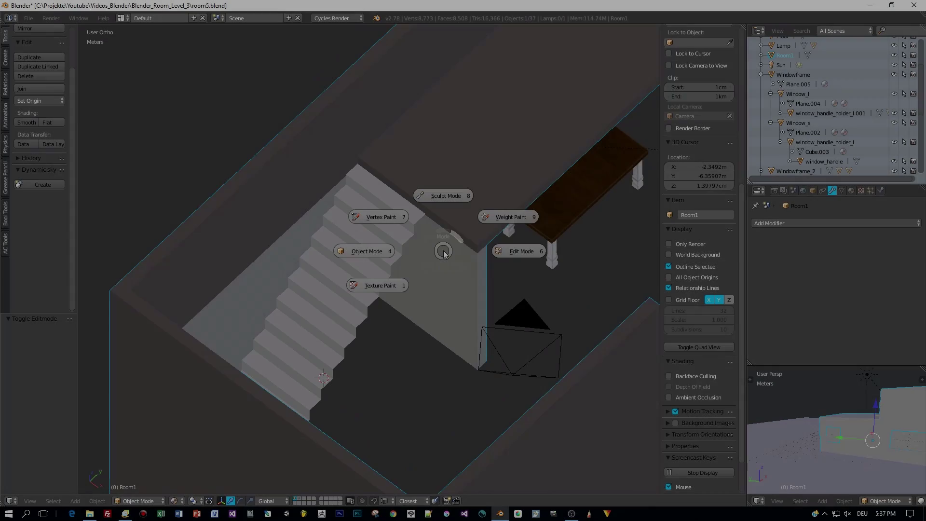
Edit the Room1 mesh and add one vertical loop cut to the wall beside the top of the stairs
{"action": "left_click", "coordinate": [502, 246]}
{"action": "middle_click_drag", "start_coordinate": [471, 256], "coordinate": [489, 255]}
{"action": "key", "text": "ctrl+r"}
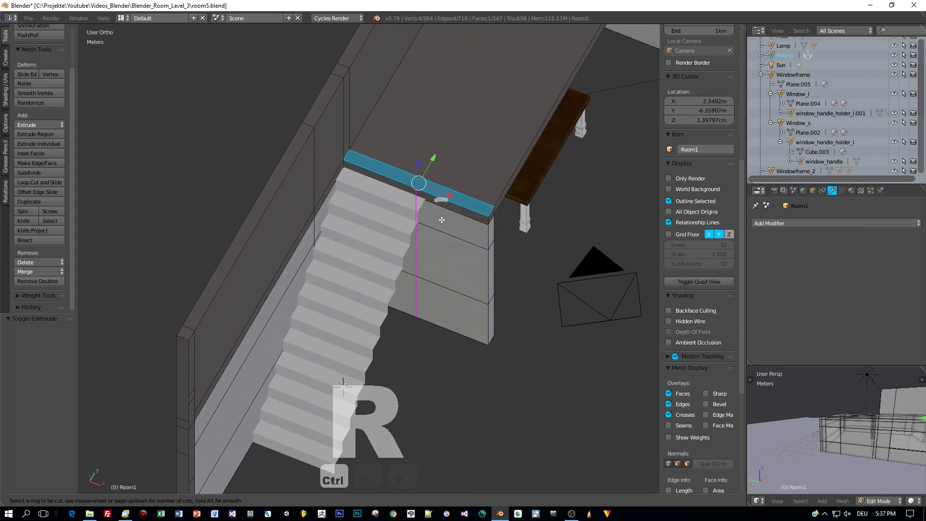
{"action": "left_click", "coordinate": [442, 220]}
{"action": "left_click", "coordinate": [460, 224]}
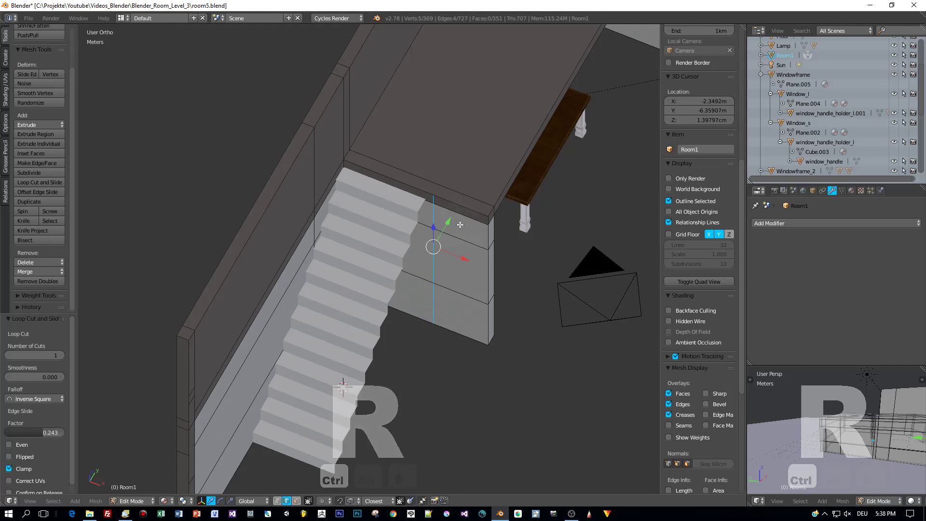
Move the new wall loop along X by about -10.9 cm to line up with the stairs' outer side
{"action": "middle_click_drag", "start_coordinate": [456, 222], "coordinate": [469, 228]}
{"action": "left_click_drag", "start_coordinate": [464, 237], "coordinate": [449, 213]}
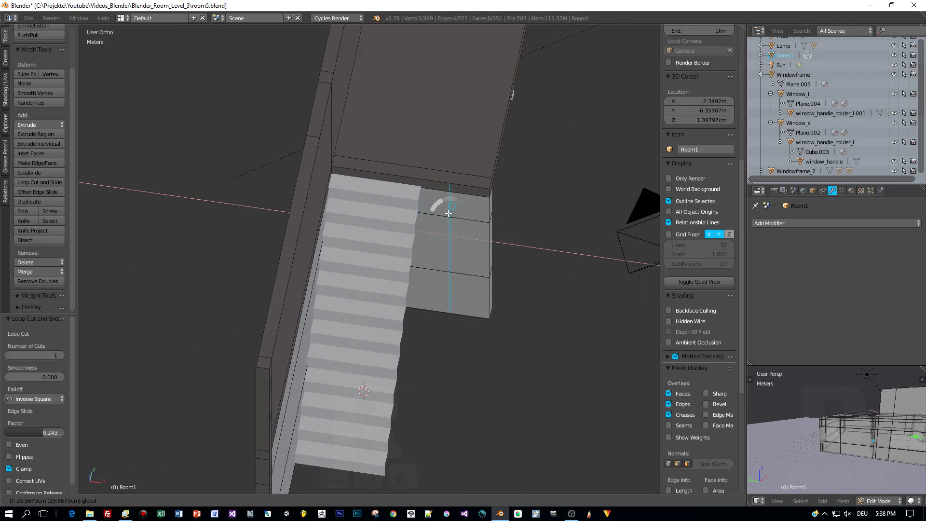
{"action": "left_click", "coordinate": [422, 189]}
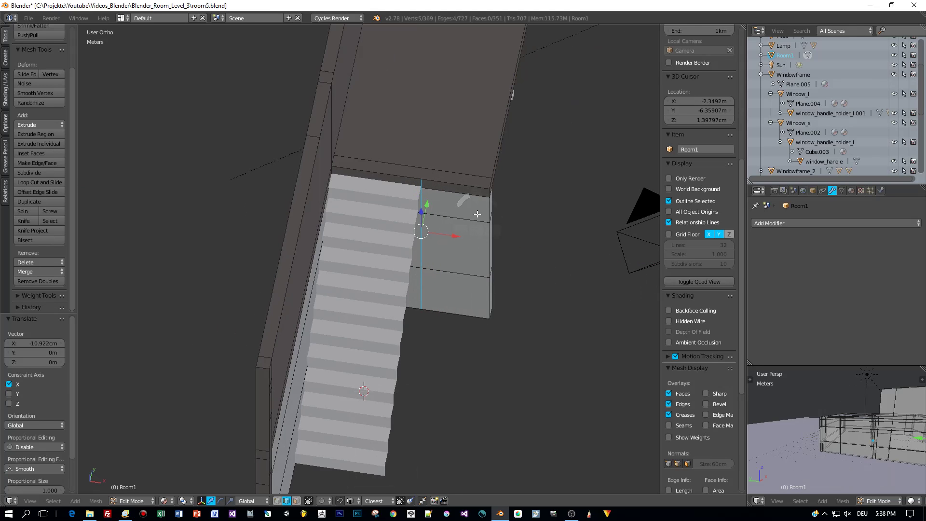
Add a second vertical loop cut close to the first, with a slide factor of about -0.69, forming a narrow wall strip
{"action": "key", "text": "ctrl+r"}
{"action": "left_click", "coordinate": [478, 214]}
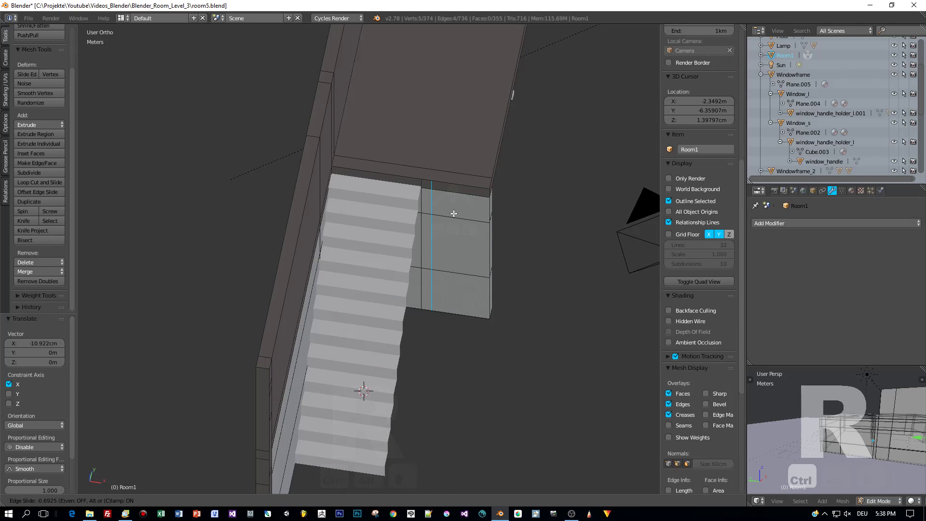
{"action": "left_click", "coordinate": [454, 214]}
{"action": "middle_click_drag", "start_coordinate": [443, 233], "coordinate": [448, 229]}
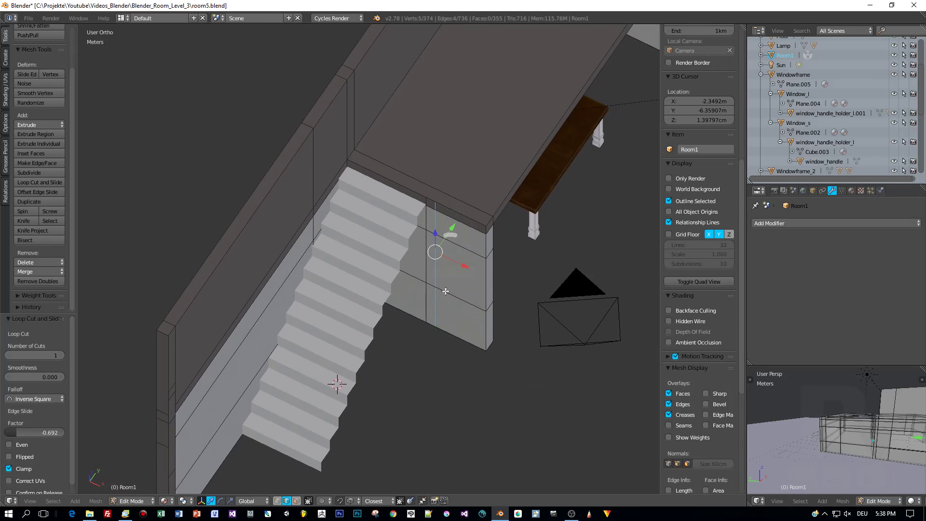
Extrude the faces of the narrow wall strip about 2.6 m to form a side wall along the stairs, and return to Object Mode
{"action": "left_click", "coordinate": [296, 500]}
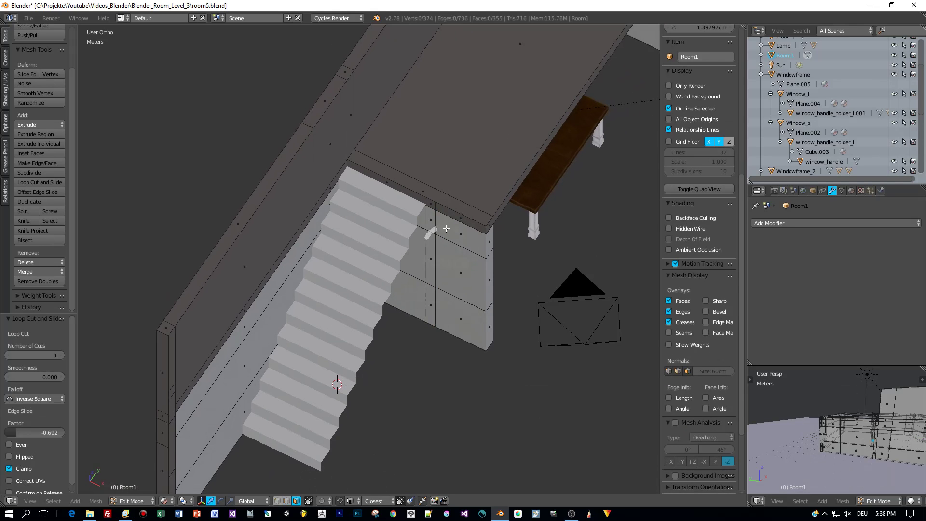
{"action": "right_click", "coordinate": [428, 204]}
{"action": "right_click", "coordinate": [431, 301], "text": "shift"}
{"action": "middle_click_drag", "start_coordinate": [431, 301], "coordinate": [415, 302]}
{"action": "key", "text": "e"}
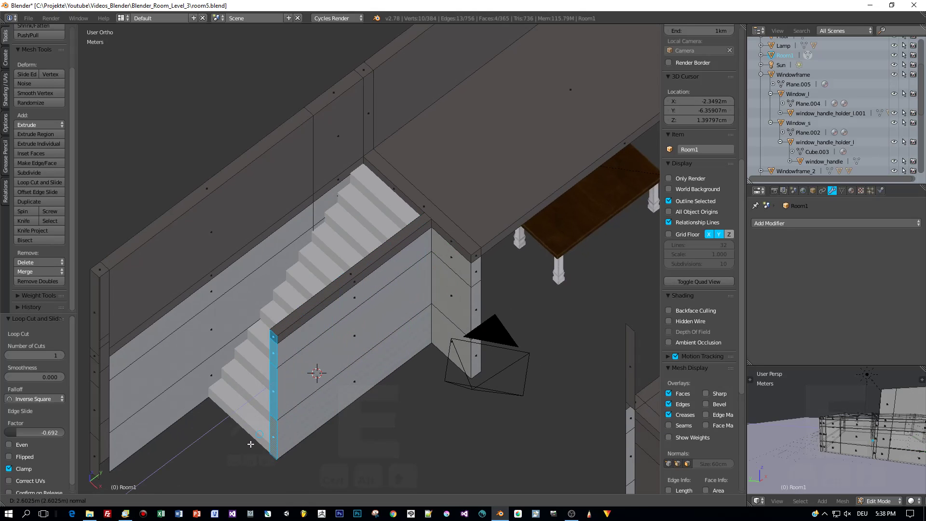
{"action": "left_click", "coordinate": [251, 444]}
{"action": "middle_click_drag", "start_coordinate": [295, 421], "coordinate": [314, 390]}
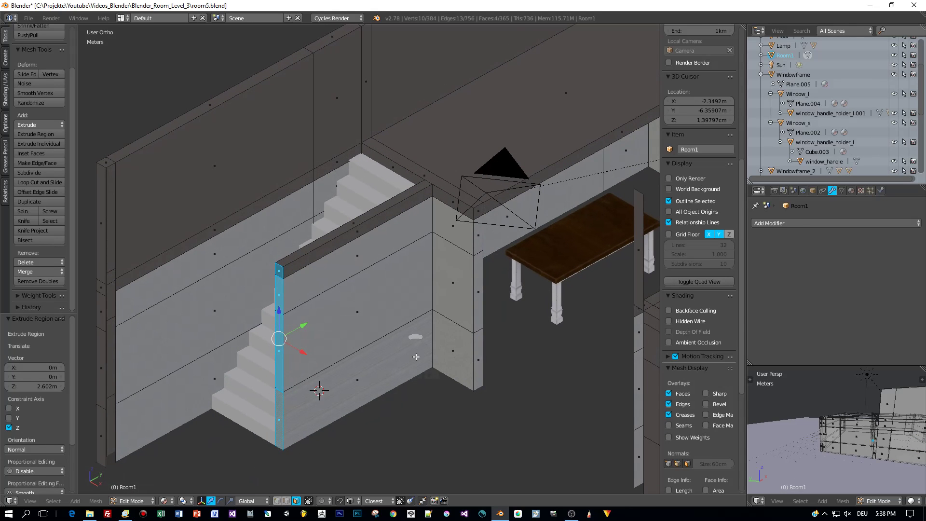
{"action": "middle_click_drag", "start_coordinate": [436, 345], "coordinate": [476, 226]}
{"action": "key", "text": "Tab"}
{"action": "left_click", "coordinate": [404, 236]}
Walk through the scene in first-person view, examining the side wall's texture, the stairs and the upper floor
{"action": "middle_click_drag", "start_coordinate": [404, 237], "coordinate": [398, 258]}
{"action": "key", "text": "shift+f"}
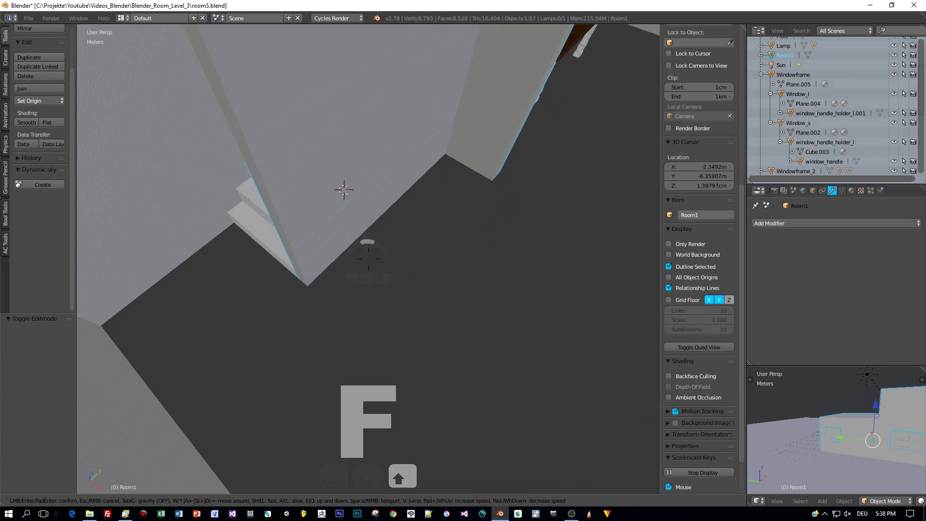
{"action": "key", "text": "w"}
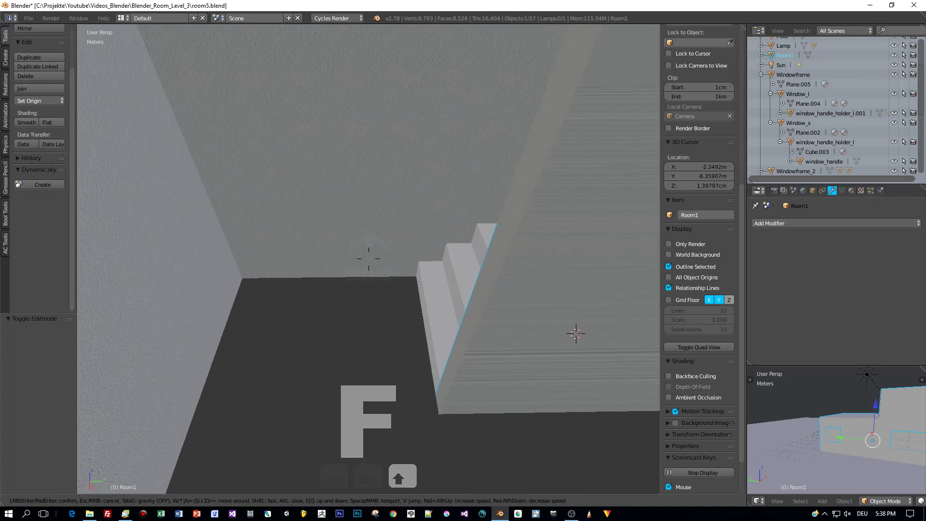
{"action": "key", "text": "w"}
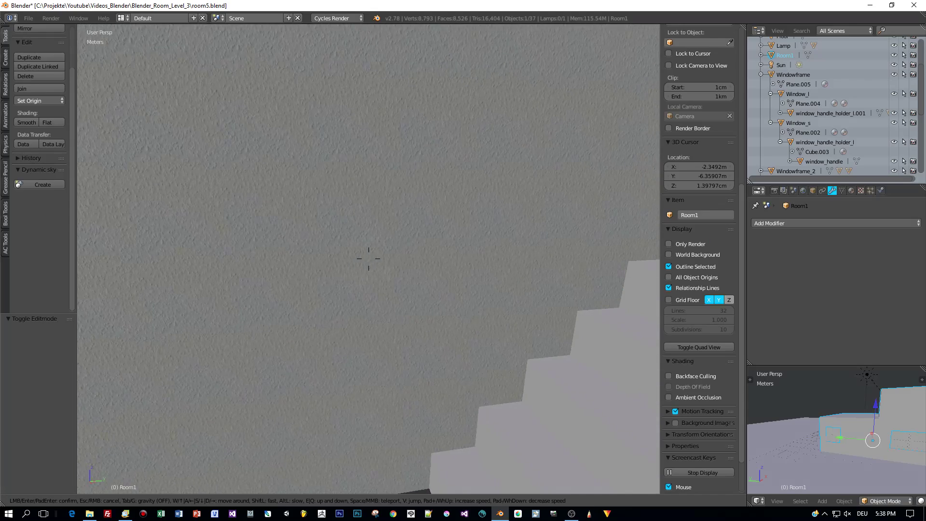
{"action": "key", "text": "w"}
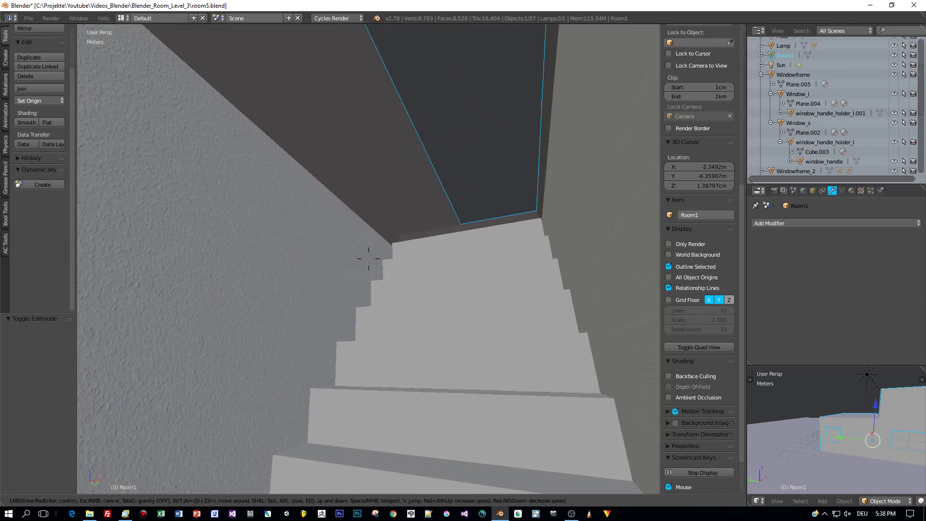
{"action": "key", "text": "w"}
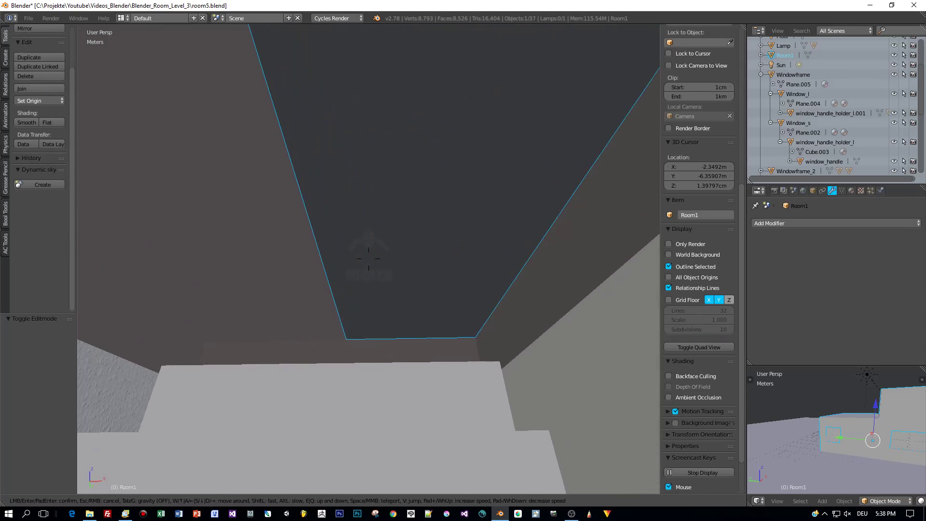
{"action": "key", "text": "w"}
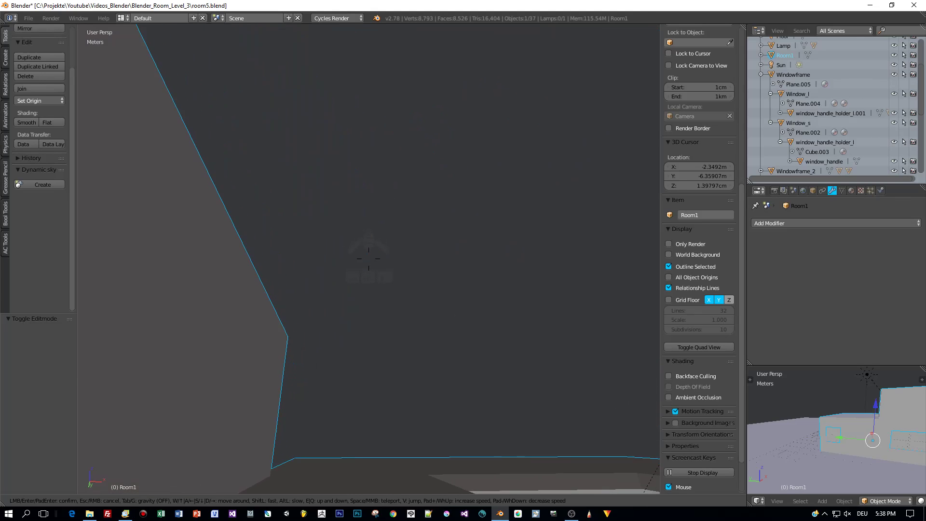
{"action": "key", "text": "w"}
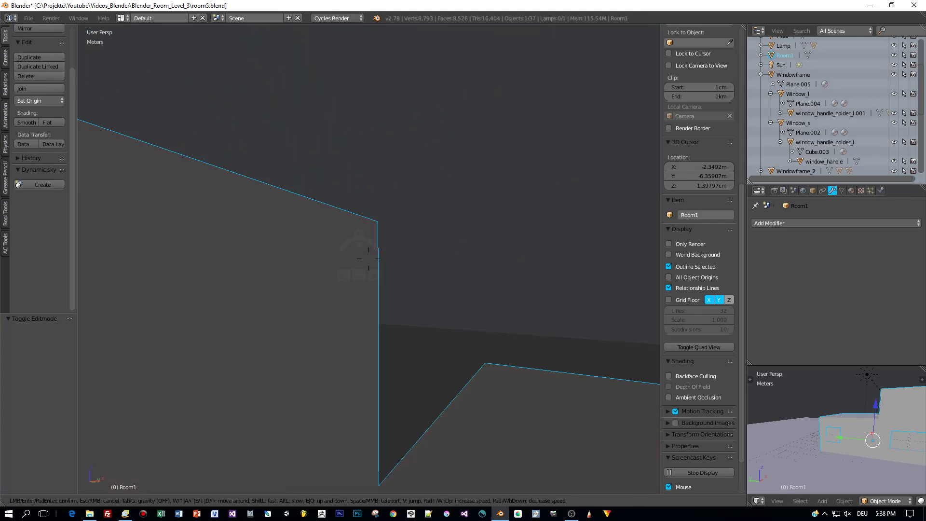
{"action": "key", "text": "s"}
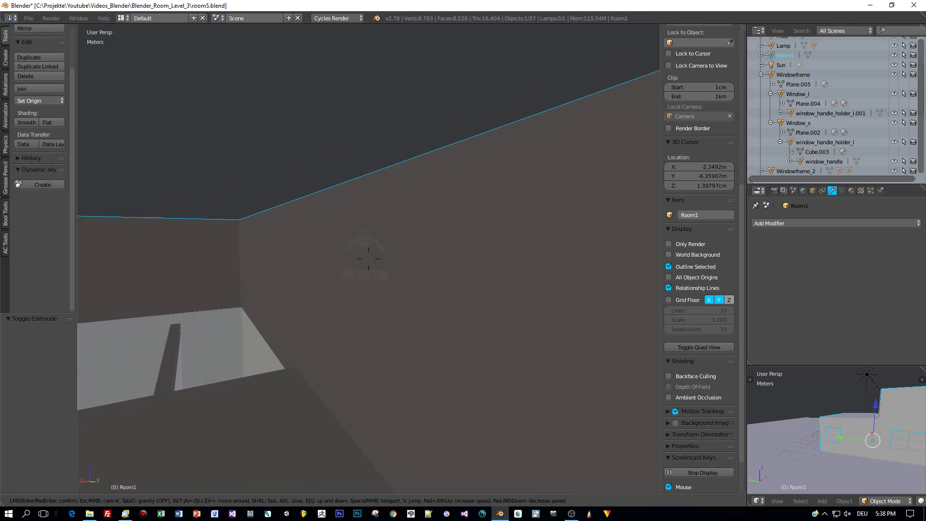
{"action": "key", "text": "w"}
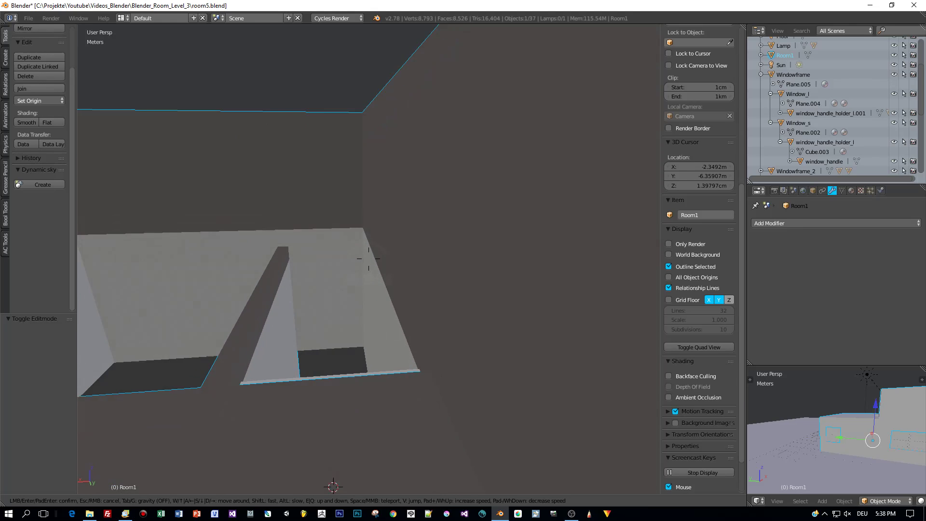
{"action": "key", "text": "w"}
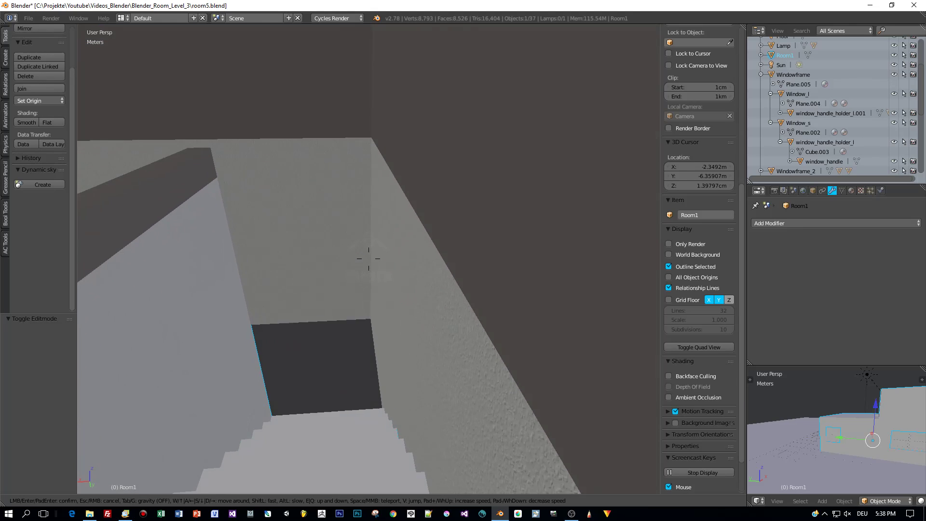
{"action": "key", "text": "w"}
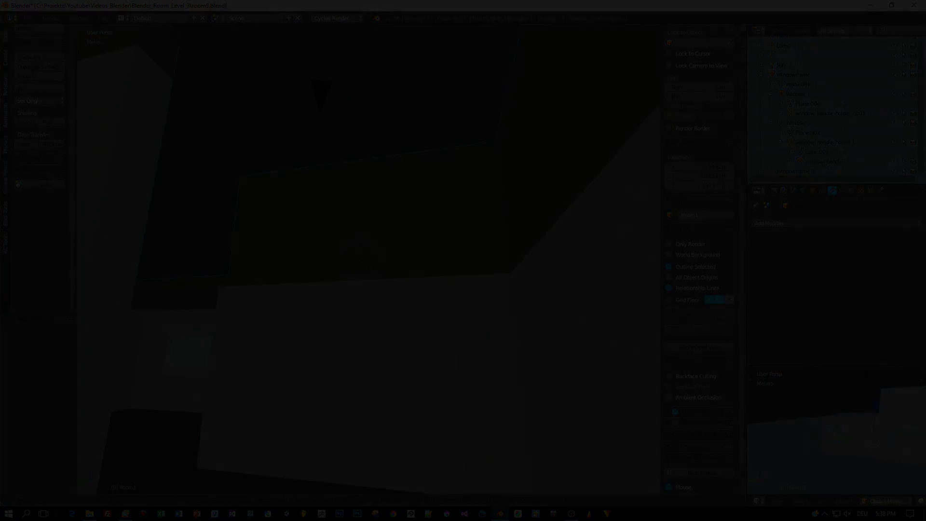
Select all Room1 faces that use the matWall material in Edit Mode and hide them
{"action": "left_click", "coordinate": [852, 191]}
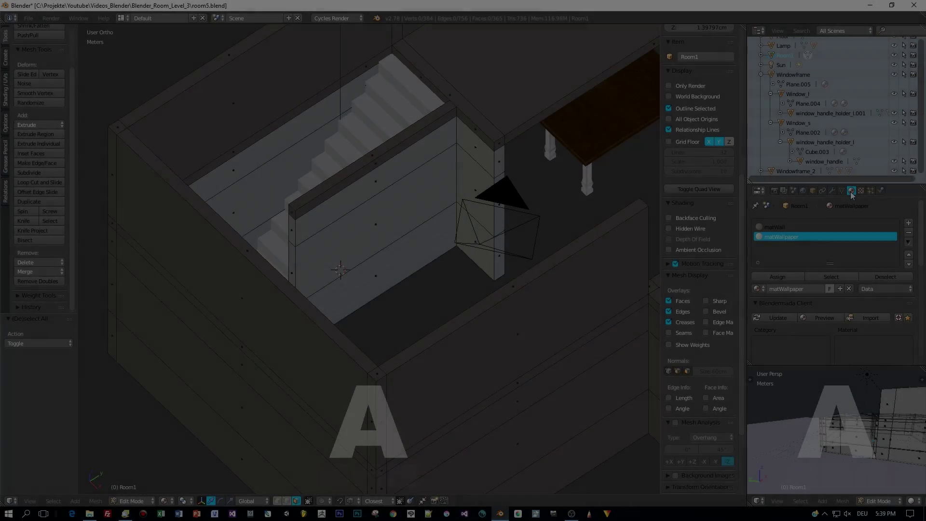
{"action": "left_click", "coordinate": [775, 227]}
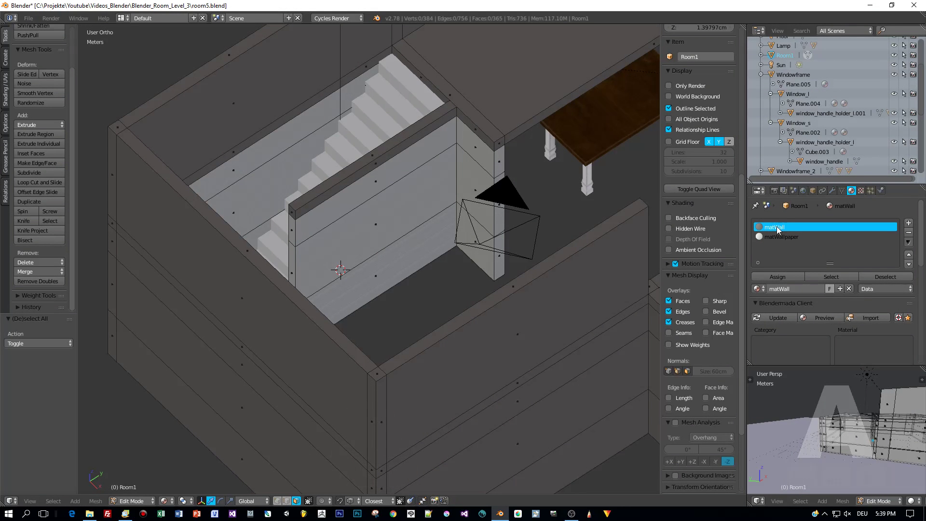
{"action": "left_click", "coordinate": [841, 276]}
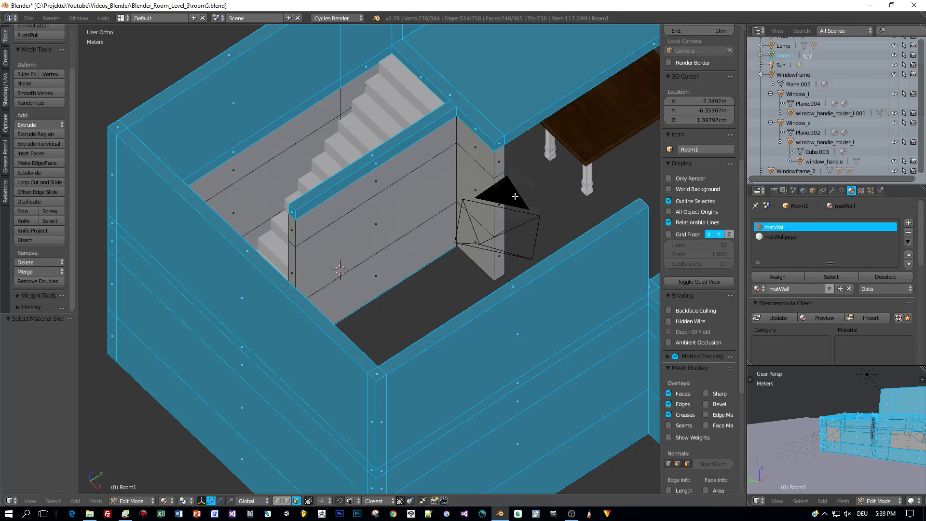
{"action": "key", "text": "h"}
Box-select the remaining wallpaper faces of the stair area and the adjoining table room from above, leaving out the separate neighbouring room
{"action": "middle_click_drag", "start_coordinate": [593, 201], "coordinate": [520, 179]}
{"action": "scroll", "coordinate": [567, 232], "scroll_direction": "down", "scroll_amount": 8}
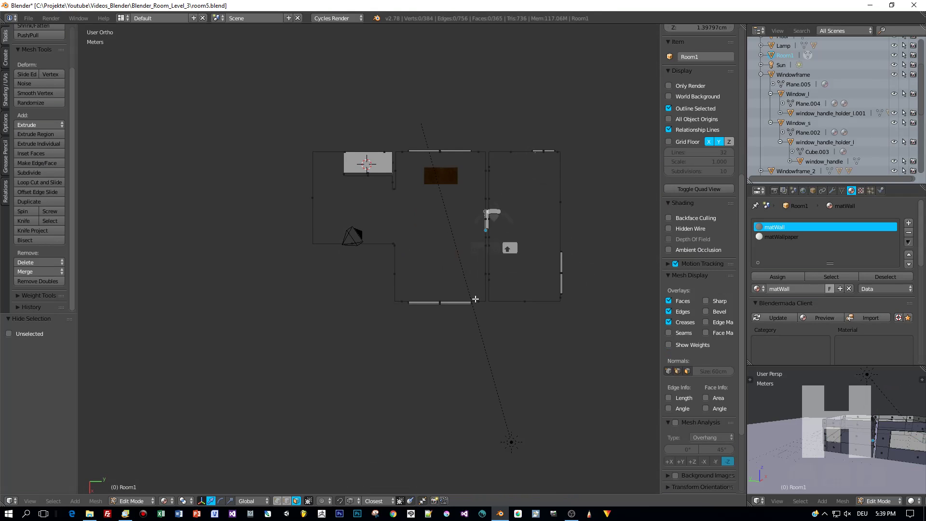
{"action": "scroll", "coordinate": [475, 299], "scroll_direction": "up", "scroll_amount": 3}
{"action": "middle_click_drag", "start_coordinate": [574, 244], "coordinate": [472, 321], "text": "shift"}
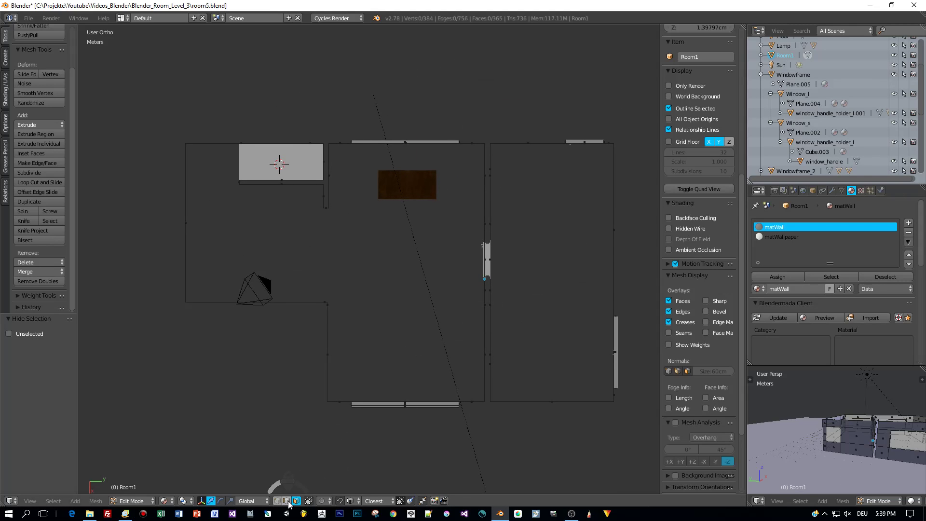
{"action": "key", "text": "b"}
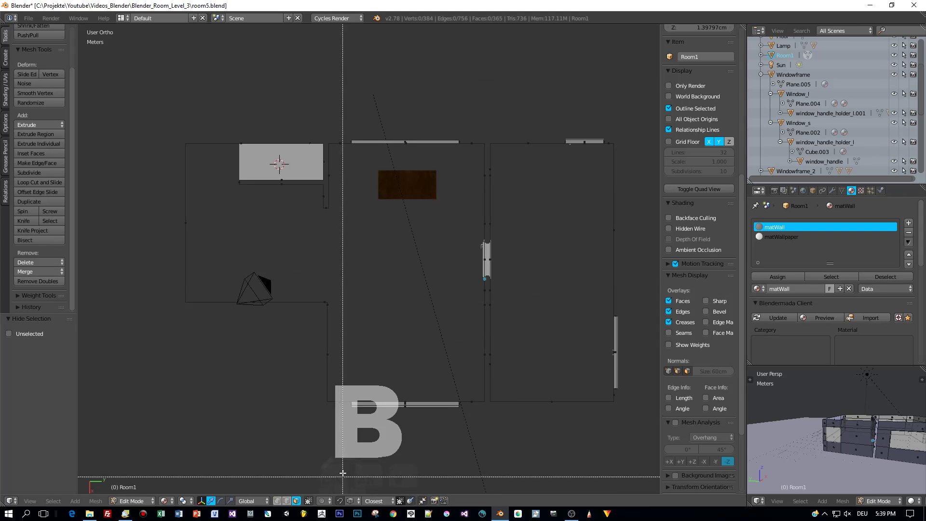
{"action": "left_click_drag", "start_coordinate": [146, 105], "coordinate": [487, 425]}
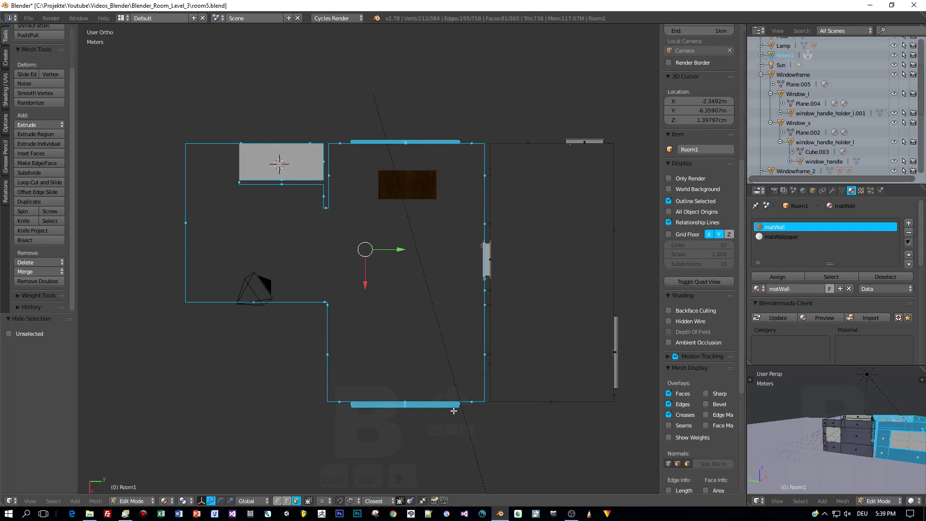
{"action": "middle_click_drag", "start_coordinate": [487, 426], "coordinate": [489, 355]}
{"action": "scroll", "coordinate": [489, 355], "scroll_direction": "up", "scroll_amount": 2}
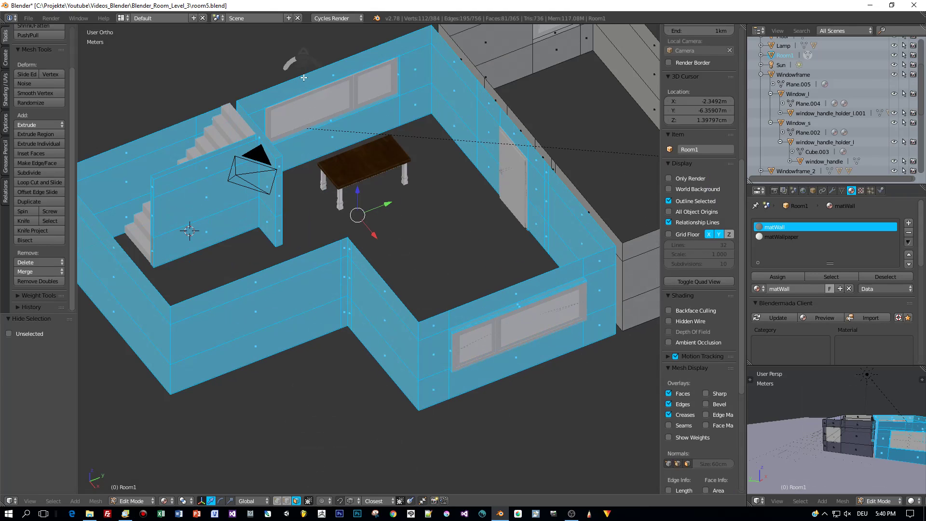
Make the upper wall face behind the stairs active, unwrap the selection with Follow Active Quads using Length Average, and return to Object Mode
{"action": "right_click", "coordinate": [128, 154], "text": "shift"}
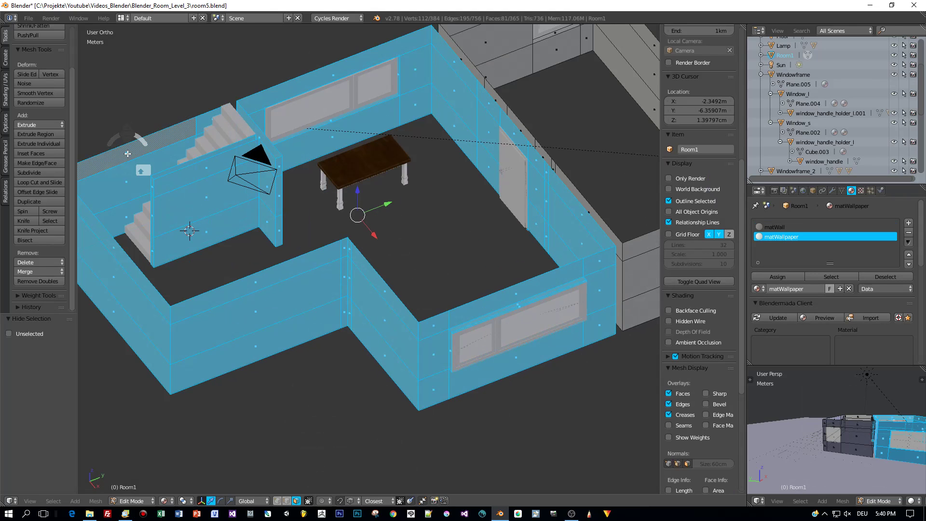
{"action": "key", "text": "u"}
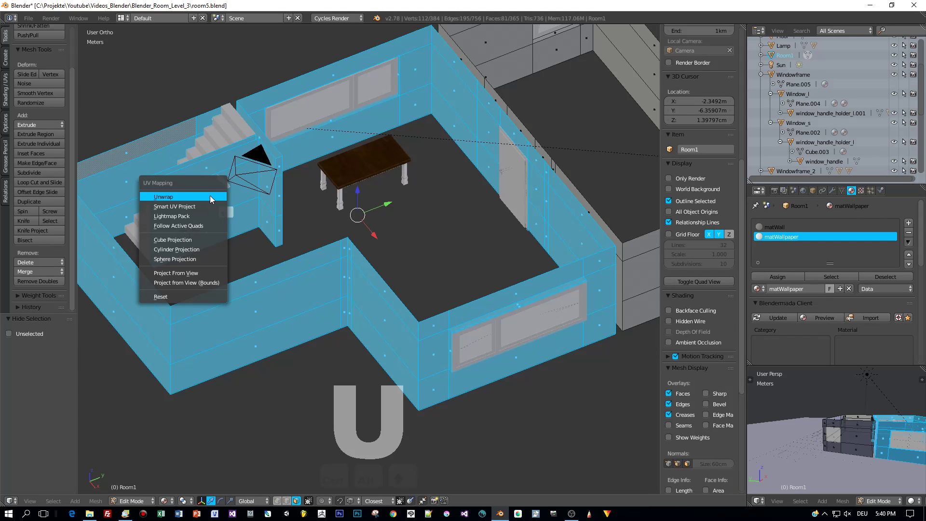
{"action": "left_click", "coordinate": [206, 228]}
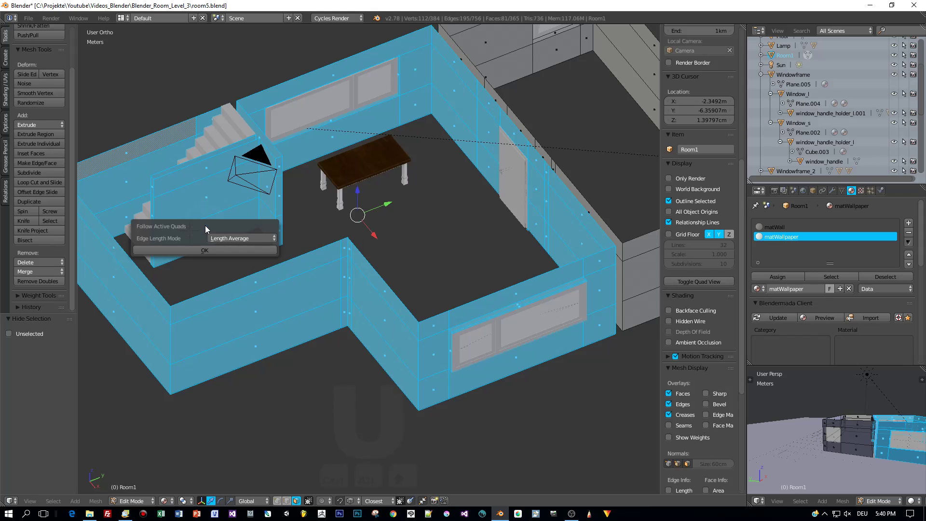
{"action": "left_click", "coordinate": [213, 248]}
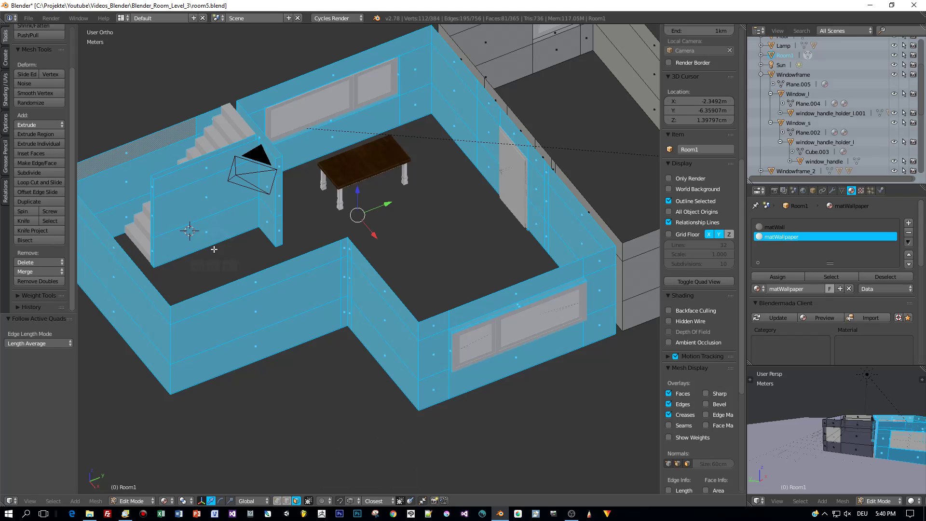
{"action": "middle_click_drag", "start_coordinate": [322, 256], "coordinate": [314, 255]}
{"action": "key", "text": "Tab"}
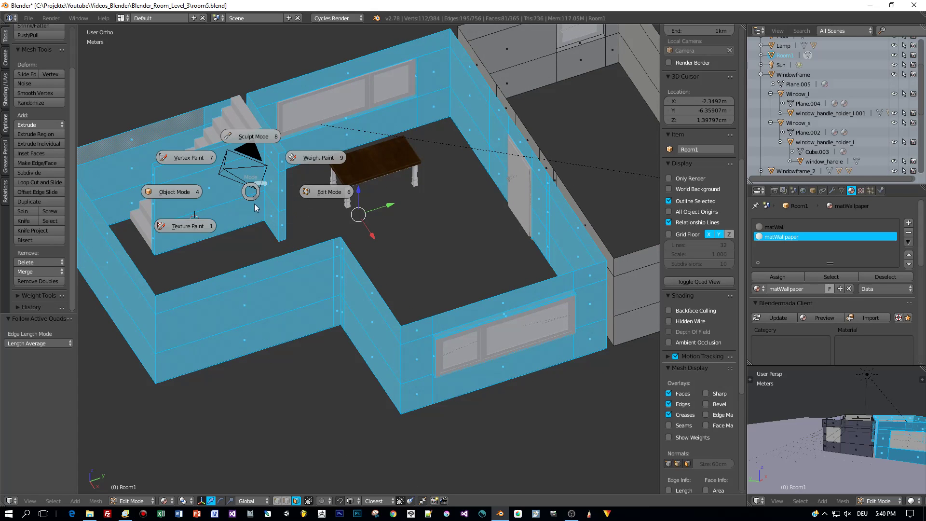
{"action": "left_click", "coordinate": [193, 198]}
Walk through the rooms and up the stairs in first-person view to examine the wallpaper texture on the walls
{"action": "scroll", "coordinate": [212, 196], "scroll_direction": "up", "scroll_amount": 5}
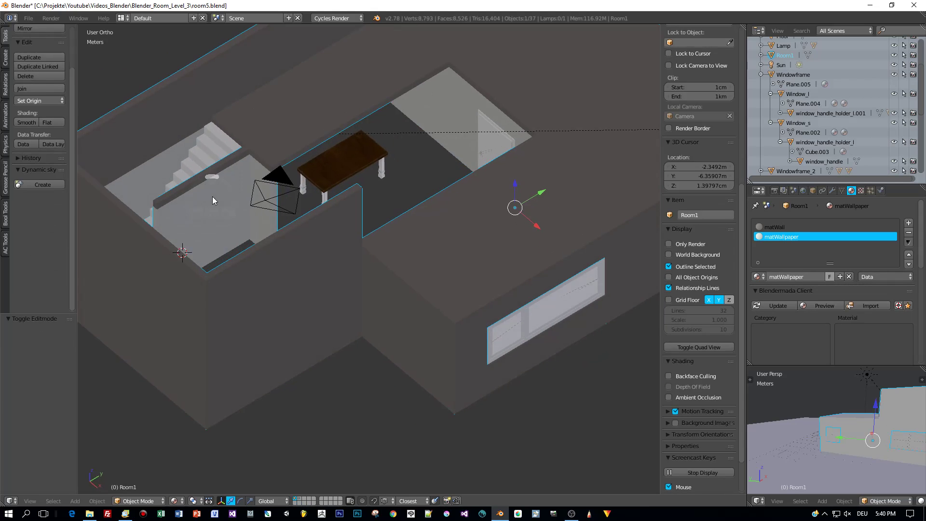
{"action": "middle_click_drag", "start_coordinate": [220, 216], "coordinate": [295, 211]}
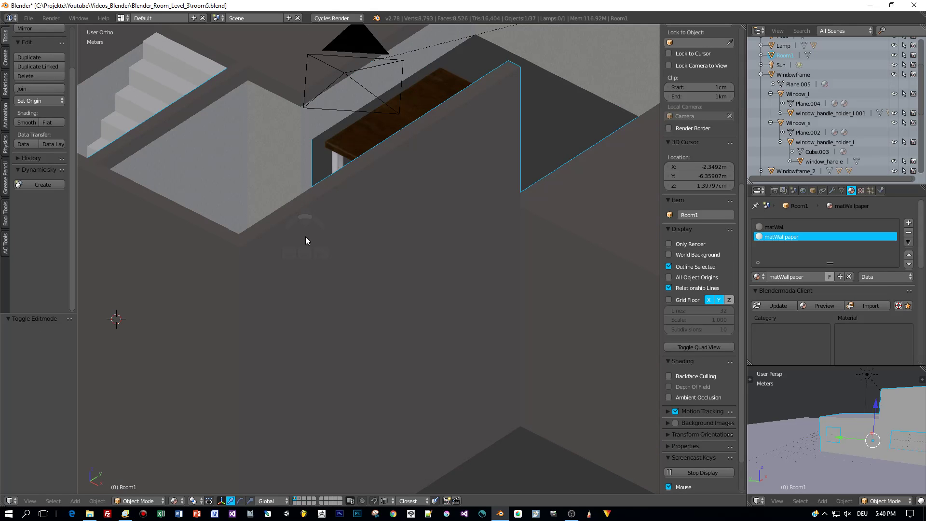
{"action": "key", "text": "shift+f"}
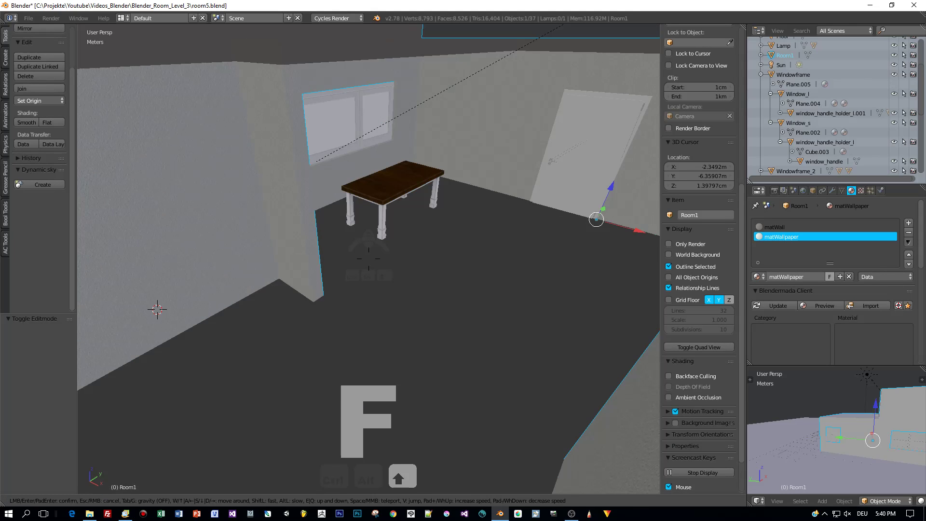
{"action": "key", "text": "e"}
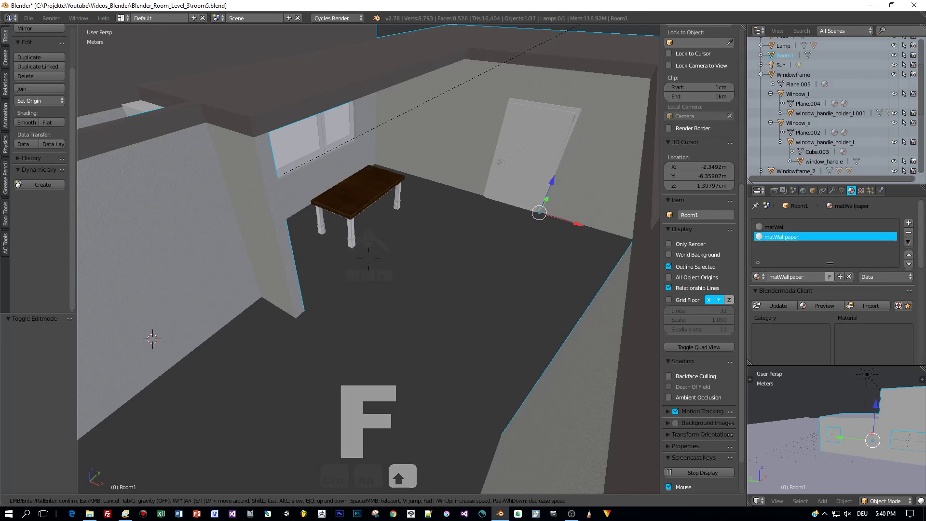
{"action": "key", "text": "s"}
{"action": "key", "text": "w"}
{"action": "key", "text": "w"}
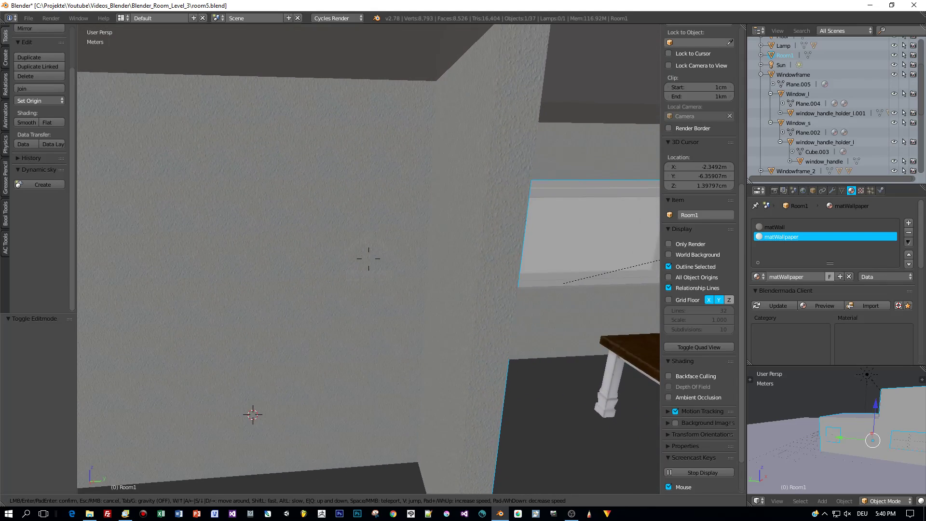
{"action": "key", "text": "w"}
{"action": "key", "text": "w"}
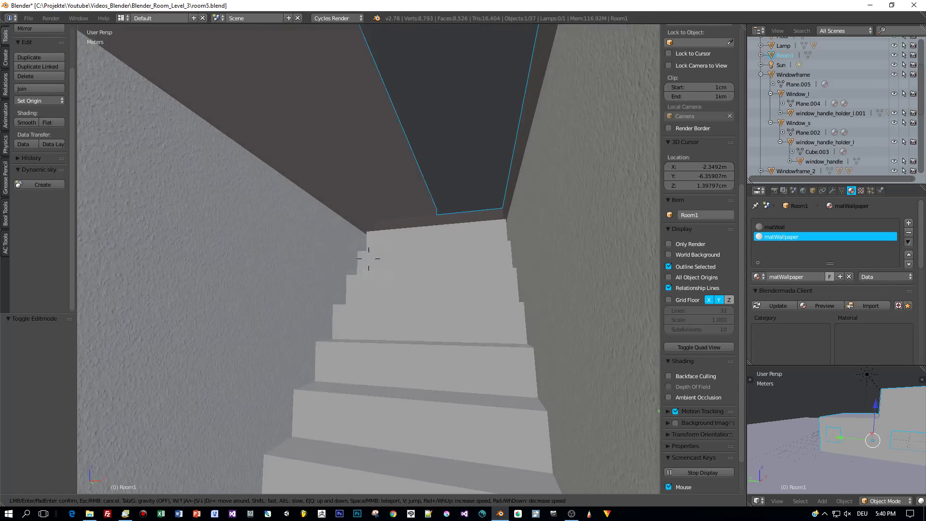
{"action": "key", "text": "w"}
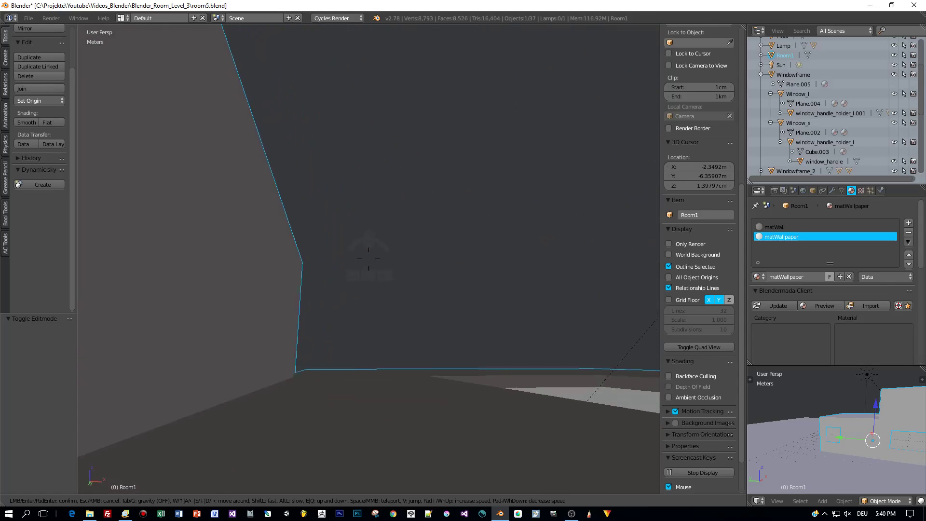
{"action": "key", "text": "w"}
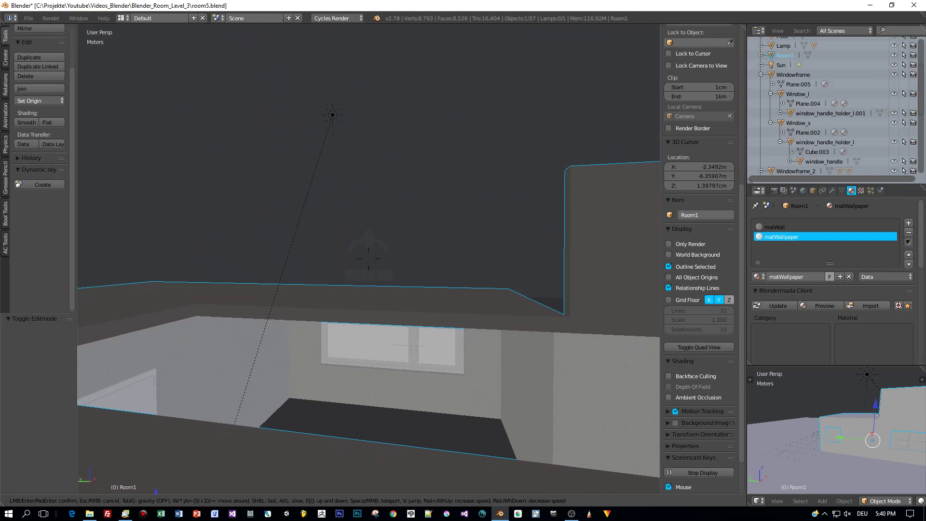
{"action": "key", "text": "w"}
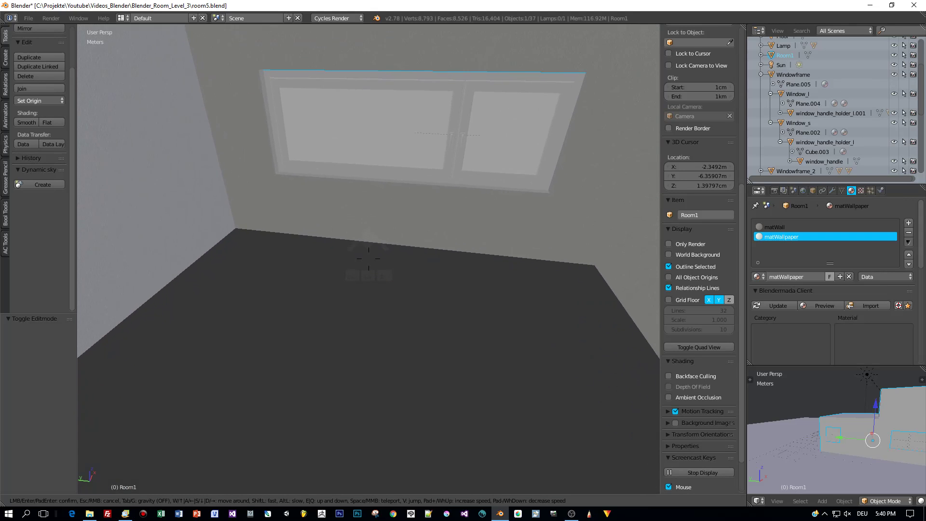
{"action": "key", "text": "w"}
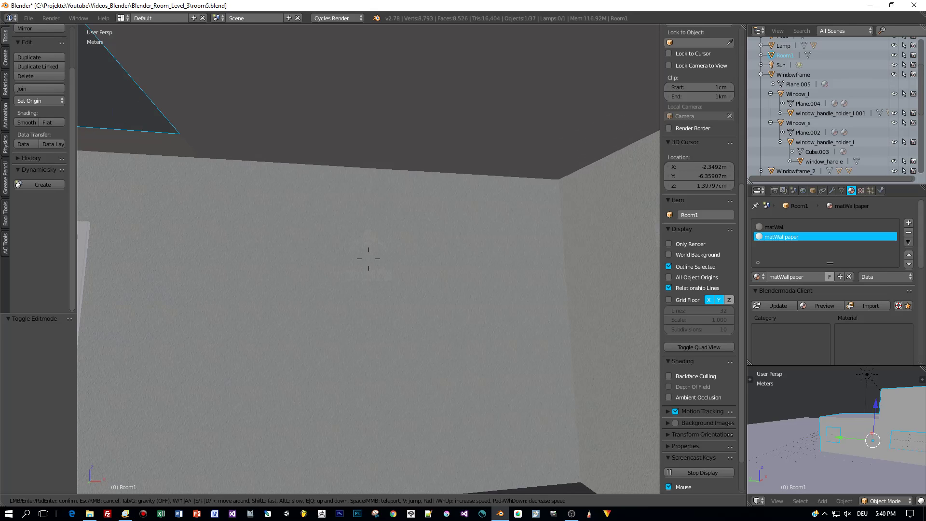
{"action": "key", "text": "s"}
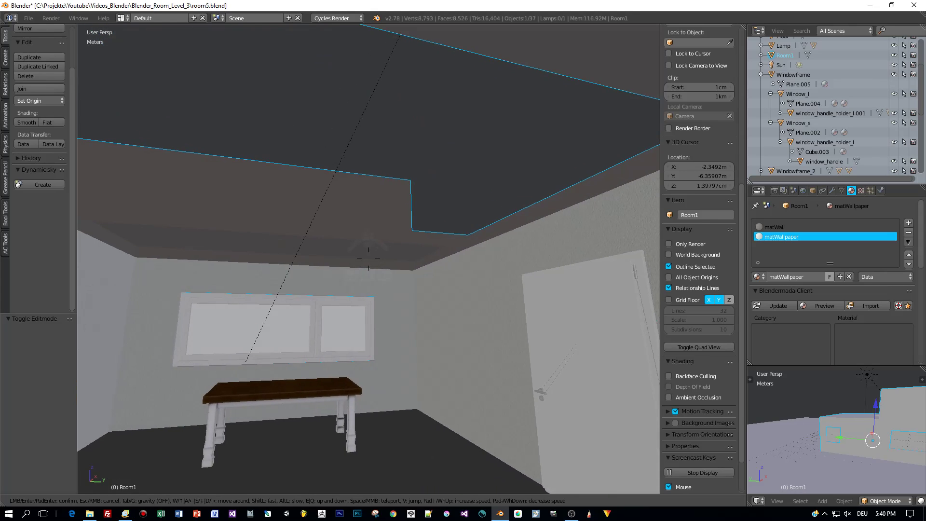
Walk from the table room back to the staircase to examine the wallpaper on the stair walls, and leave the walkthrough
{"action": "key", "text": "w"}
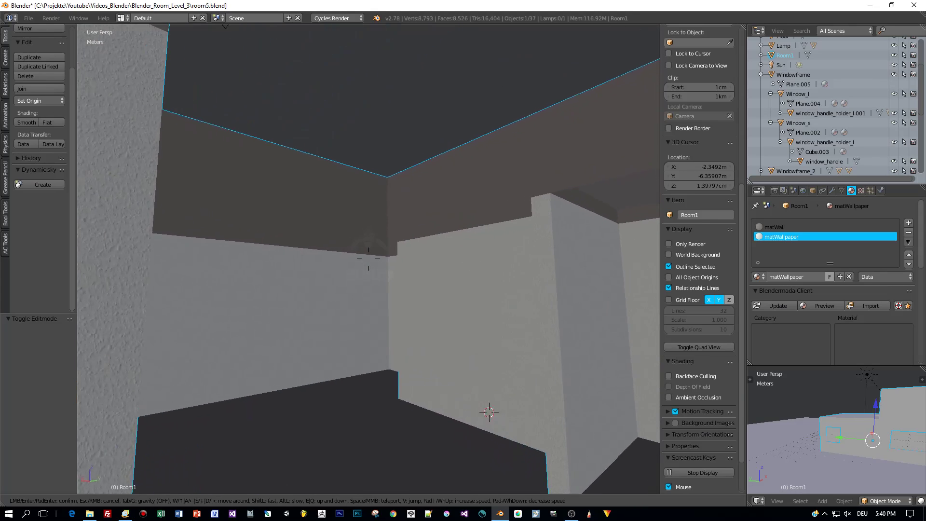
{"action": "key", "text": "w"}
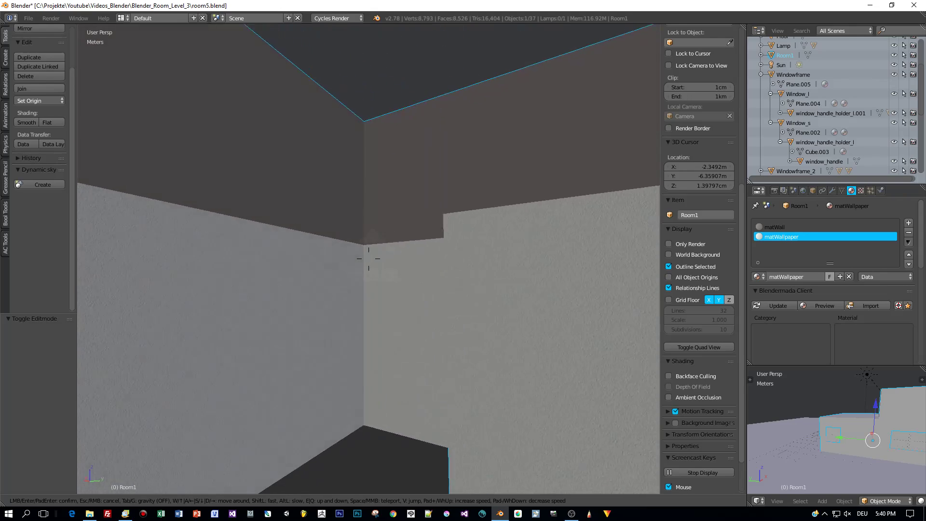
{"action": "key", "text": "w"}
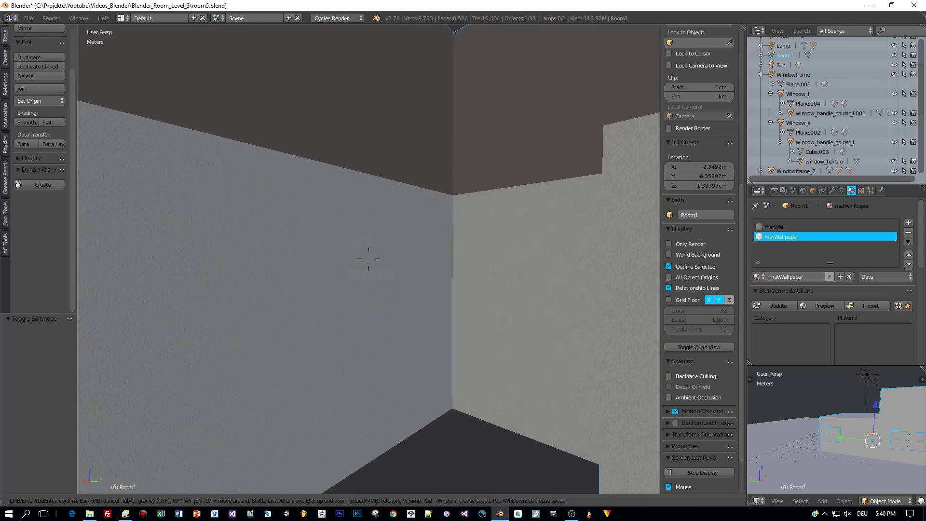
{"action": "key", "text": "w"}
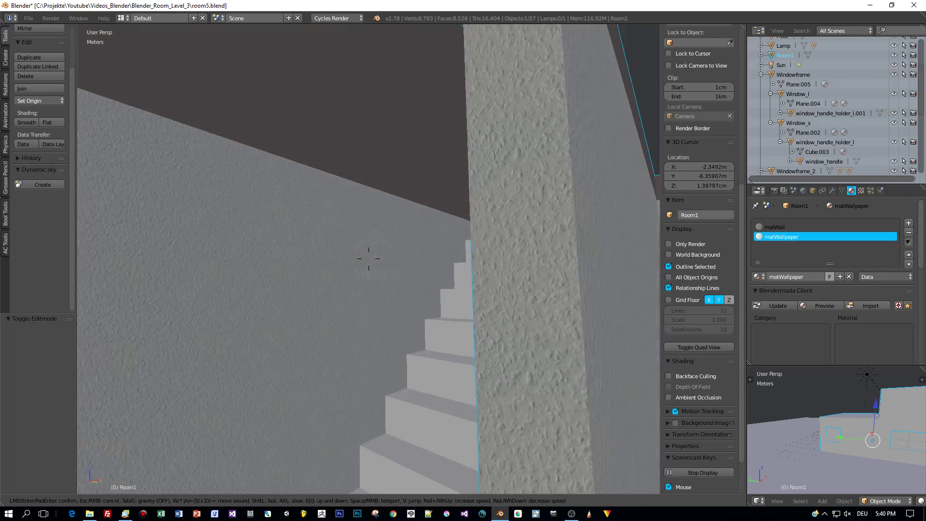
{"action": "key", "text": "w"}
{"action": "key", "text": "w"}
{"action": "key", "text": "w"}
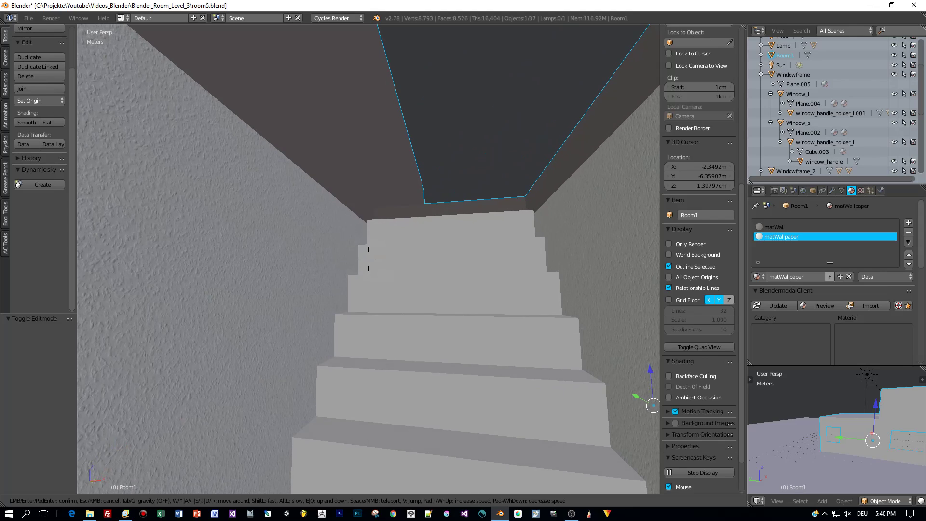
{"action": "key", "text": "Escape"}
Align the camera to an overhead view of the stair area and move it along its local Z axis
{"action": "middle_click_drag", "start_coordinate": [368, 259], "coordinate": [476, 299]}
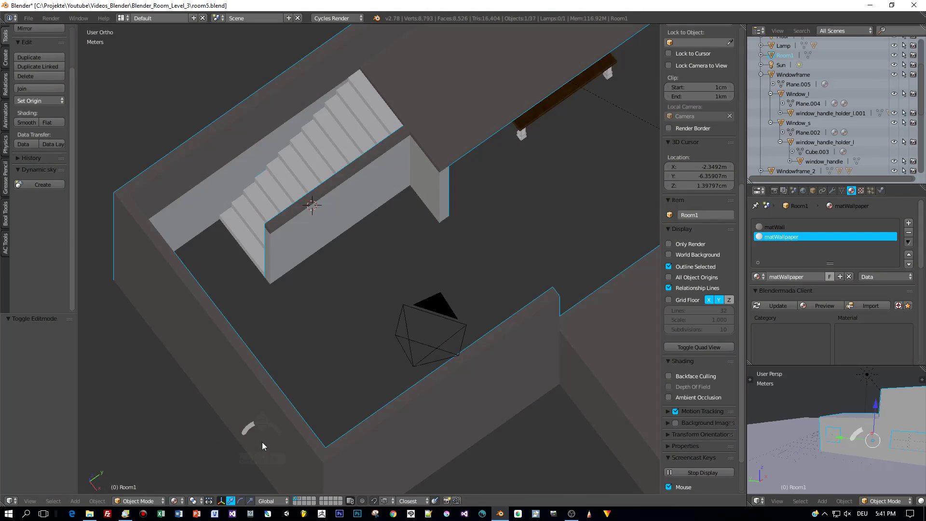
{"action": "key", "text": "ctrl+alt+KP_0"}
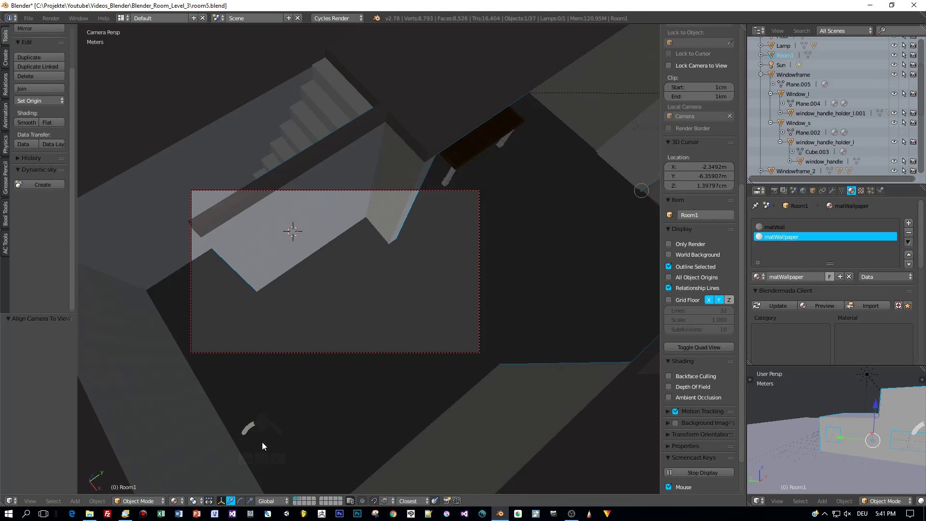
{"action": "right_click", "coordinate": [323, 352]}
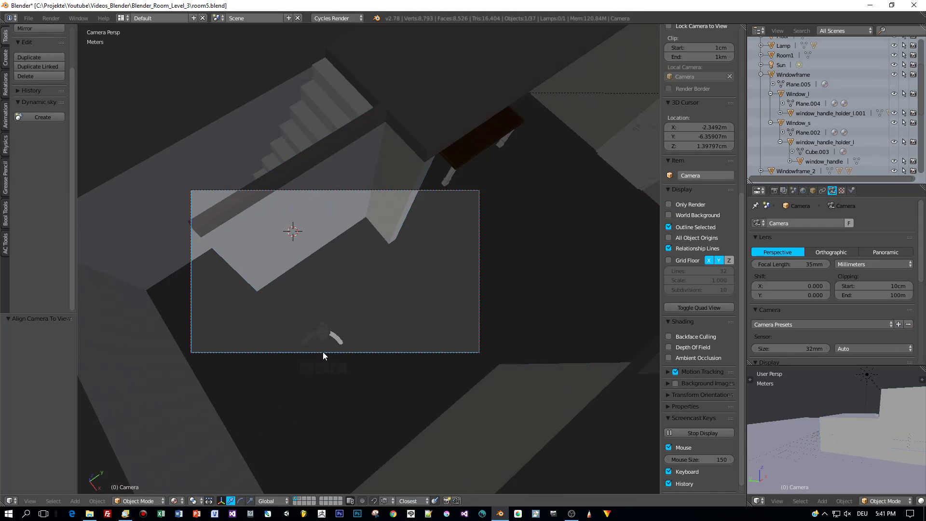
{"action": "key", "text": "g"}
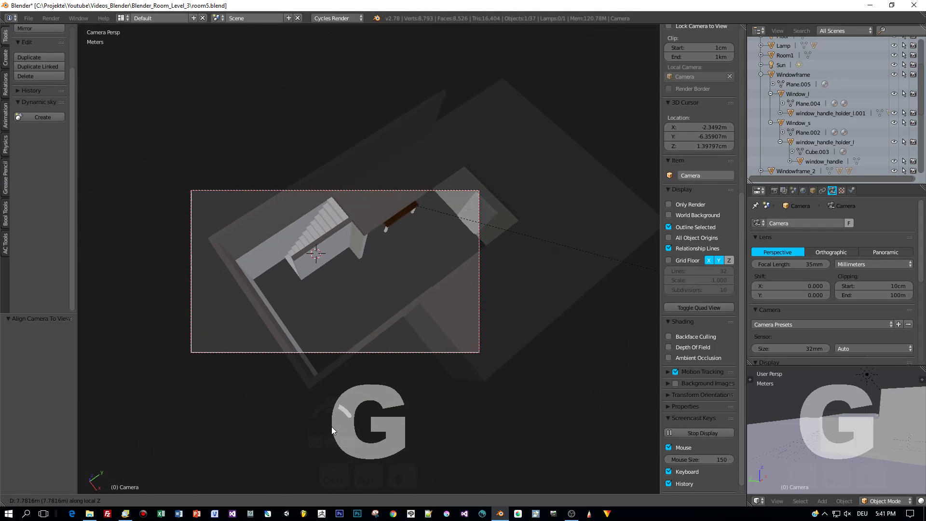
{"action": "mouse_move", "coordinate": [331, 436]}
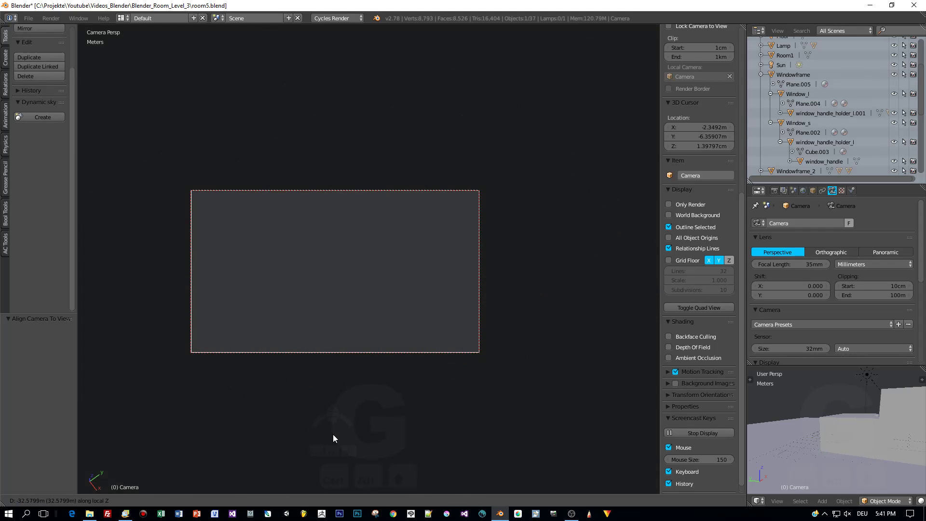
{"action": "left_click", "coordinate": [334, 437]}
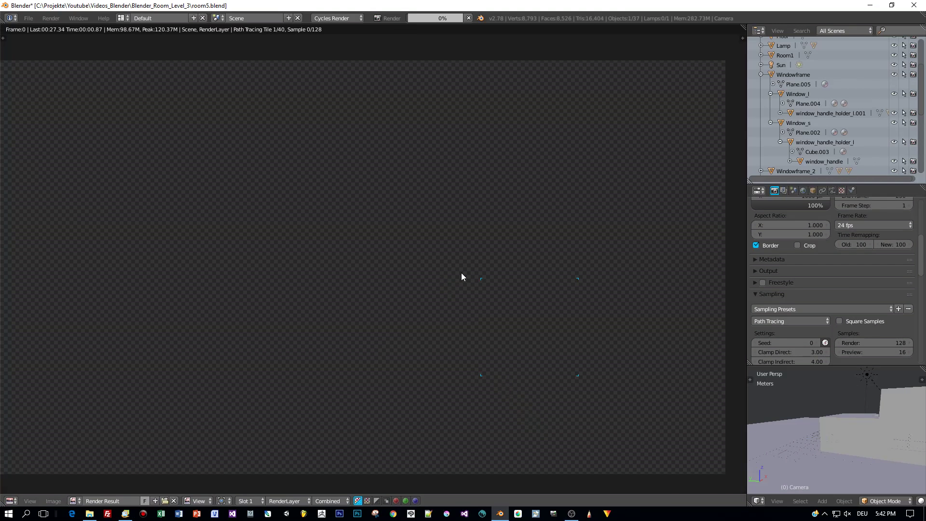
Cancel the running render, realign the camera to the overhead view of the whole room, and render the scene
{"action": "key", "text": "Escape"}
{"action": "key", "text": "KP_0"}
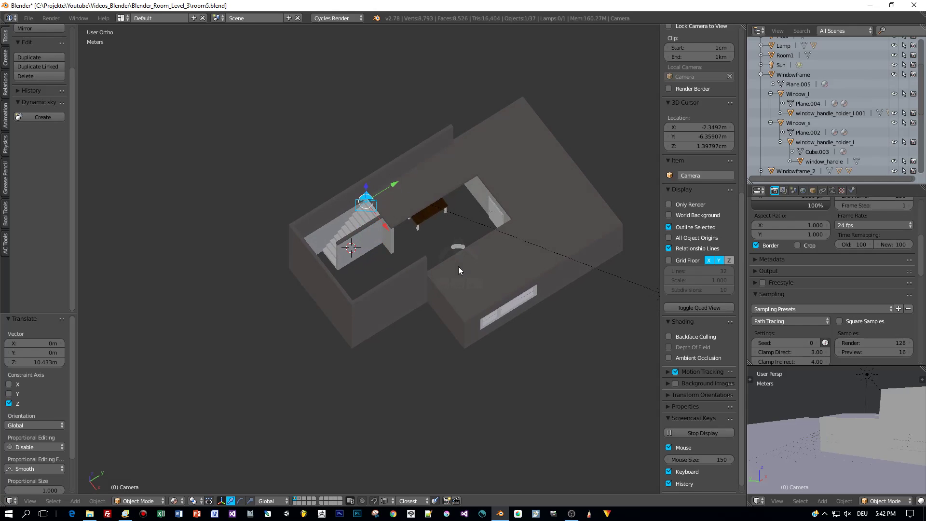
{"action": "key", "text": "ctrl+alt+KP_0"}
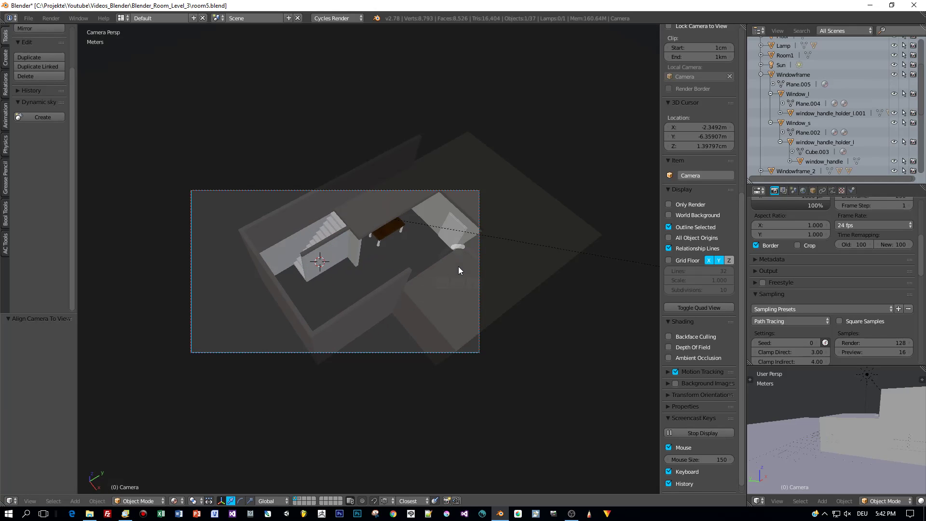
{"action": "key", "text": "F12"}
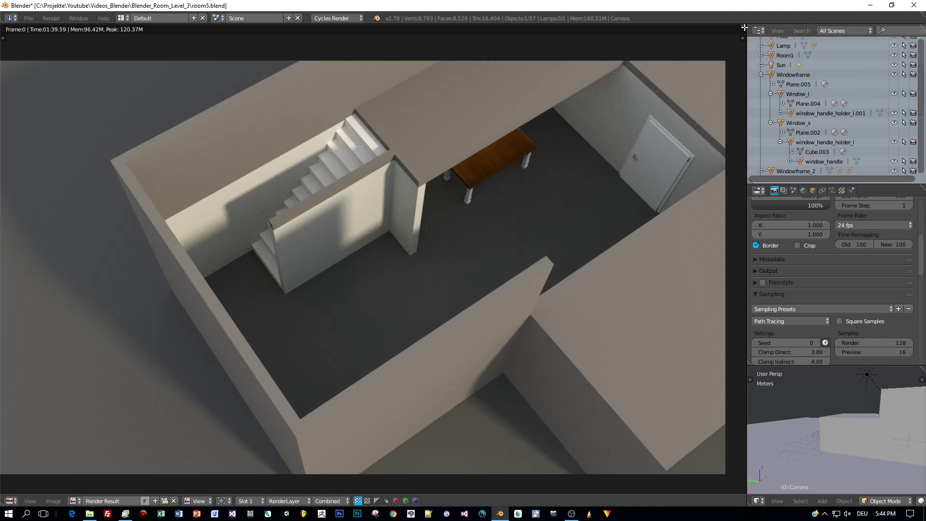
Apply the Array modifier on the staircase object
{"action": "left_click_drag", "start_coordinate": [746, 81], "coordinate": [834, 80]}
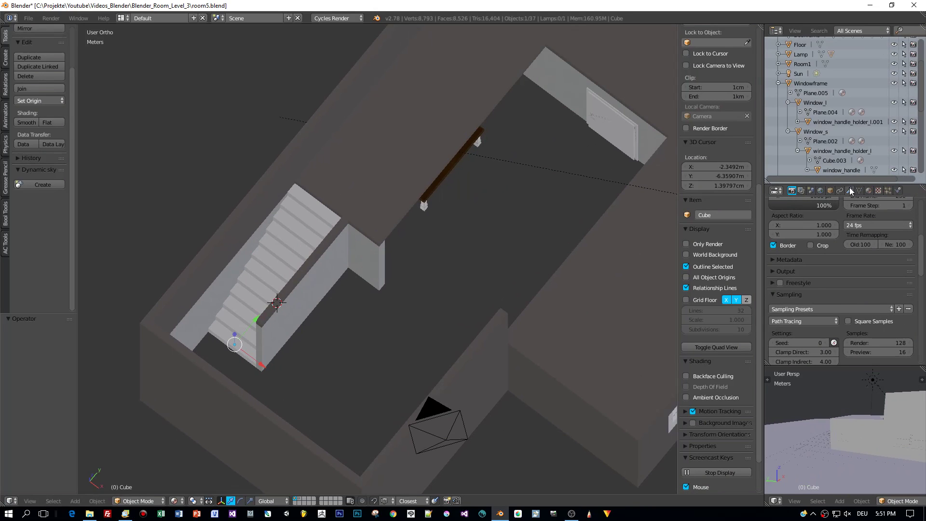
{"action": "left_click", "coordinate": [849, 189]}
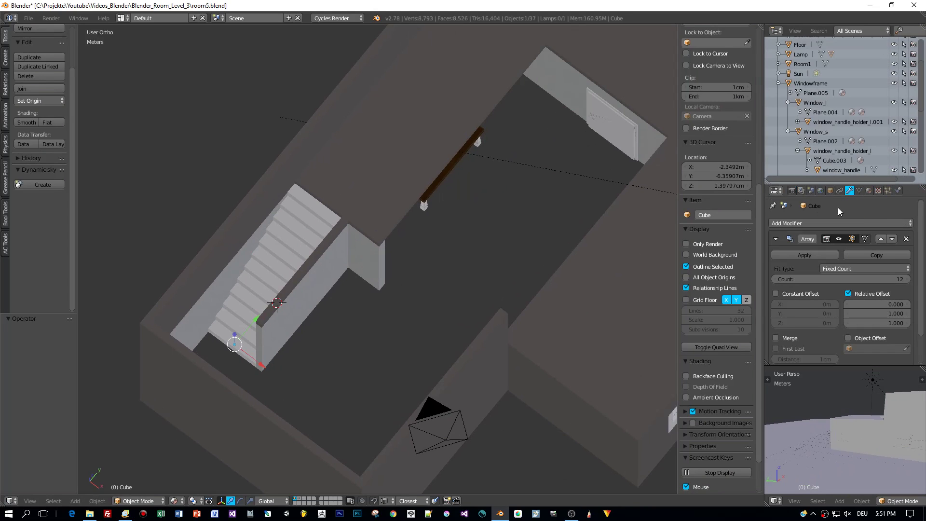
{"action": "left_click", "coordinate": [812, 254]}
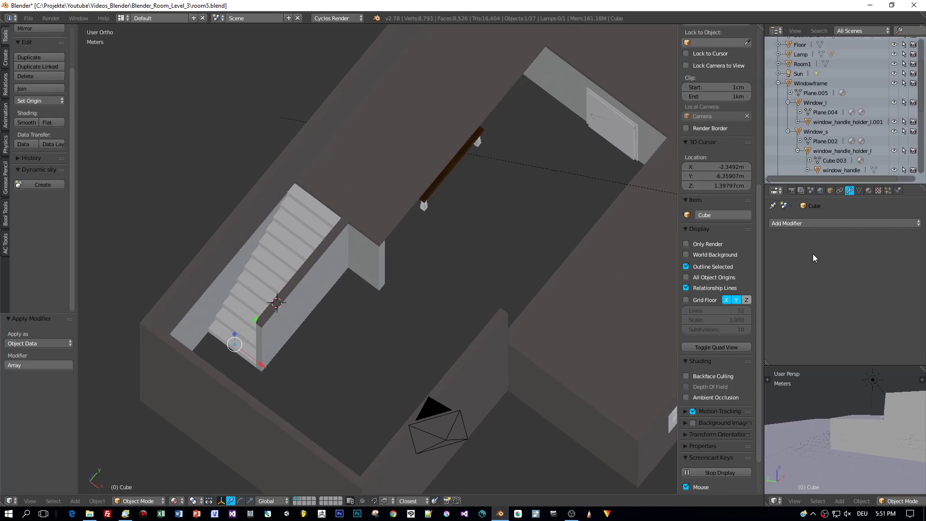
{"action": "right_click", "coordinate": [301, 282]}
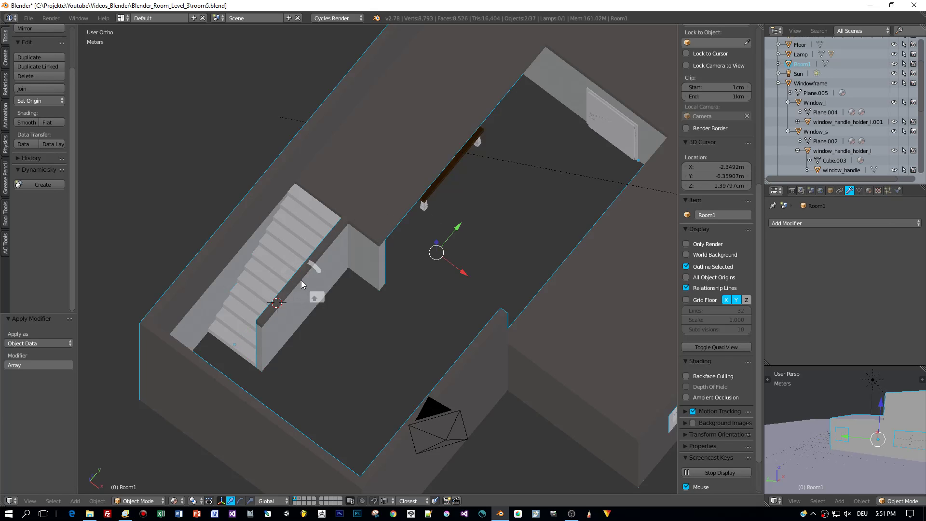
{"action": "key", "text": "ctrl+z"}
Add a new material to the staircase and name it matStone
{"action": "scroll", "coordinate": [253, 263], "scroll_direction": "up", "scroll_amount": 2}
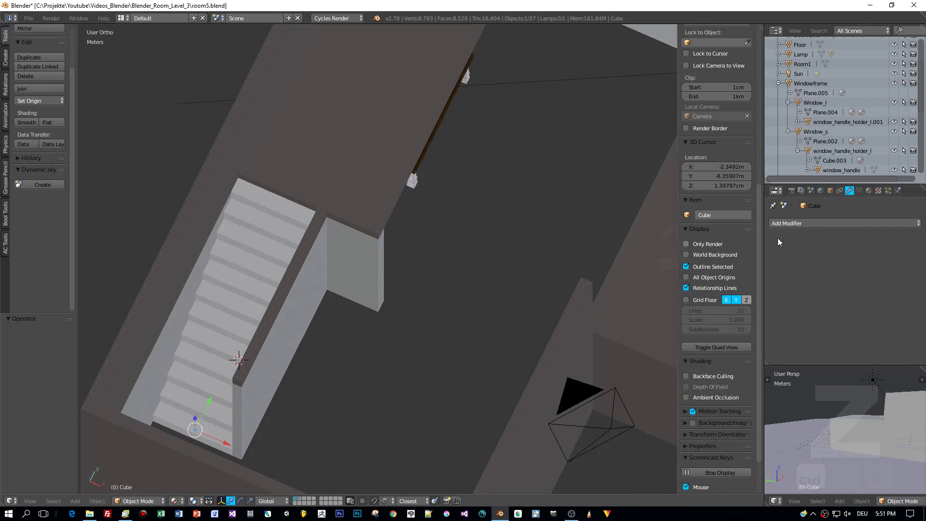
{"action": "left_click", "coordinate": [868, 190]}
{"action": "left_click", "coordinate": [822, 254]}
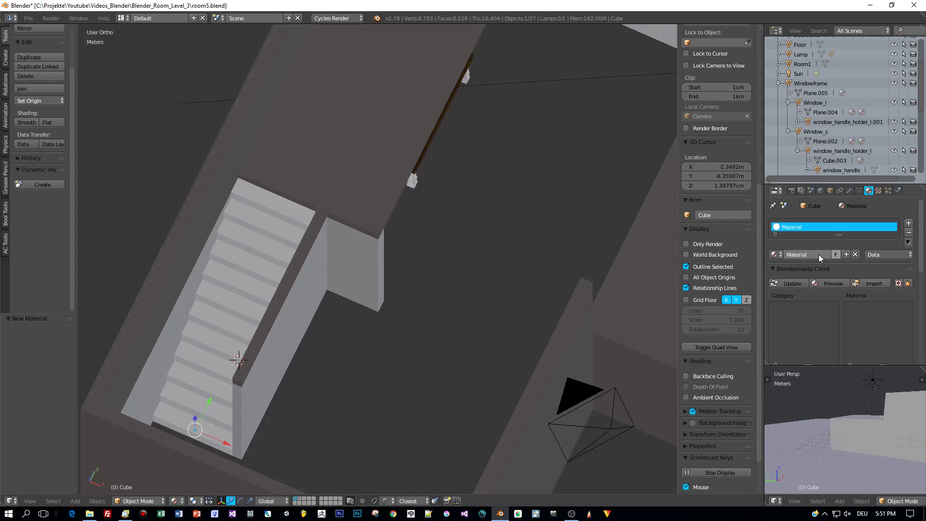
{"action": "left_click", "coordinate": [818, 254]}
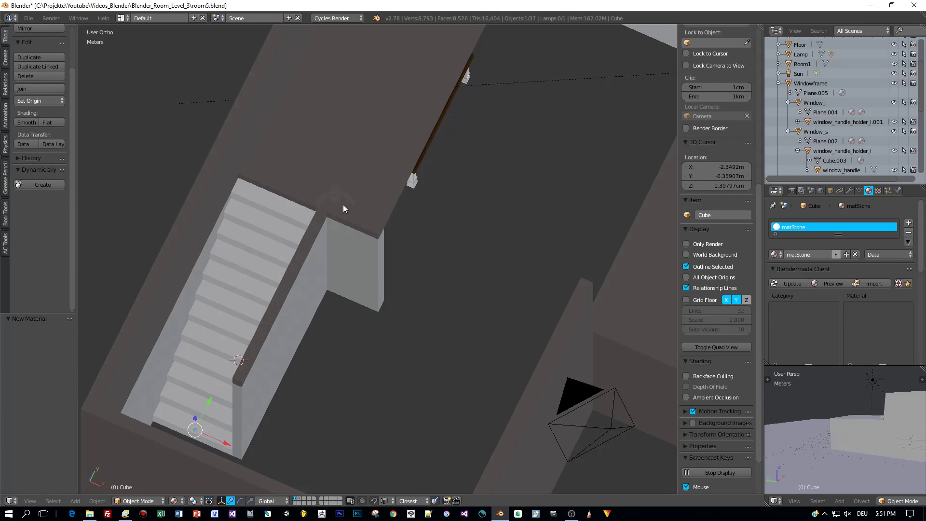
Join the staircase into the Room1 object
{"action": "right_click", "coordinate": [360, 184]}
{"action": "key", "text": "ctrl+j"}
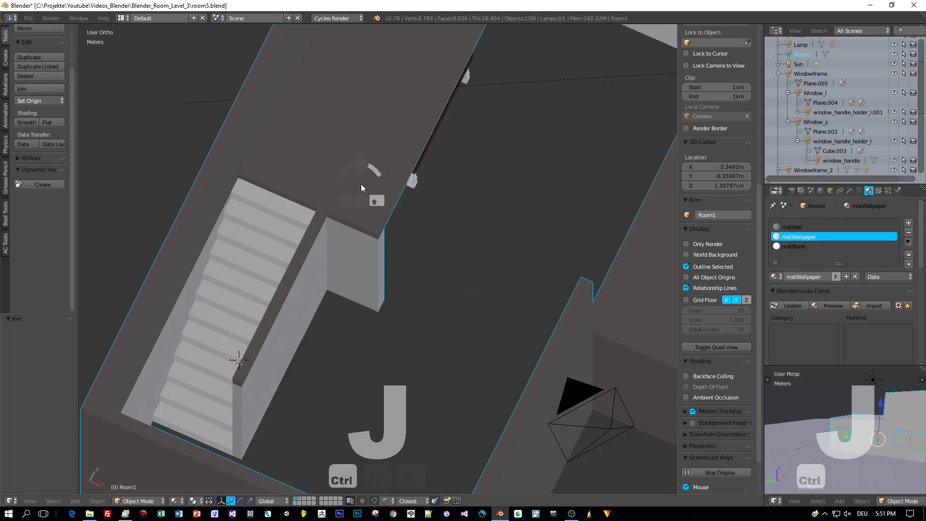
{"action": "middle_click_drag", "start_coordinate": [360, 184], "coordinate": [373, 212]}
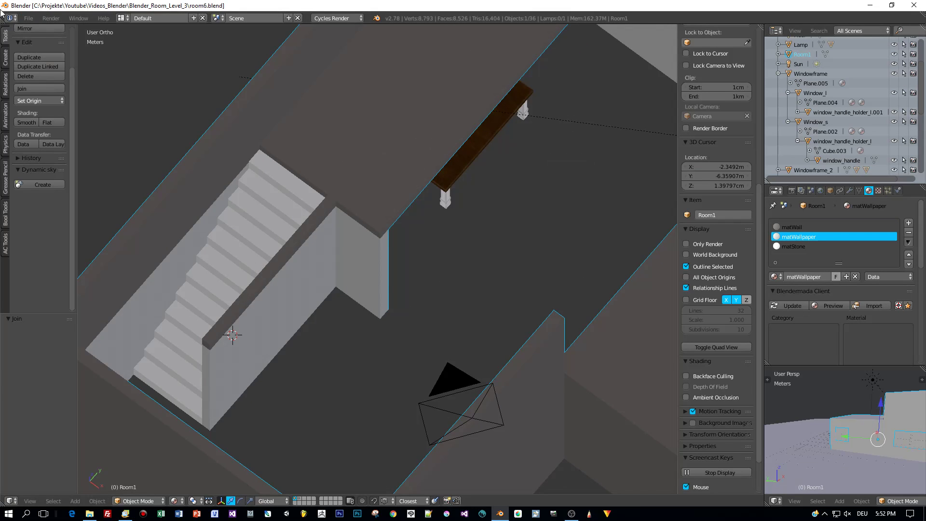
Export the selected Room1 as FBX into the Unity project's Models folder, overwriting room1.fbx
{"action": "left_click", "coordinate": [35, 20]}
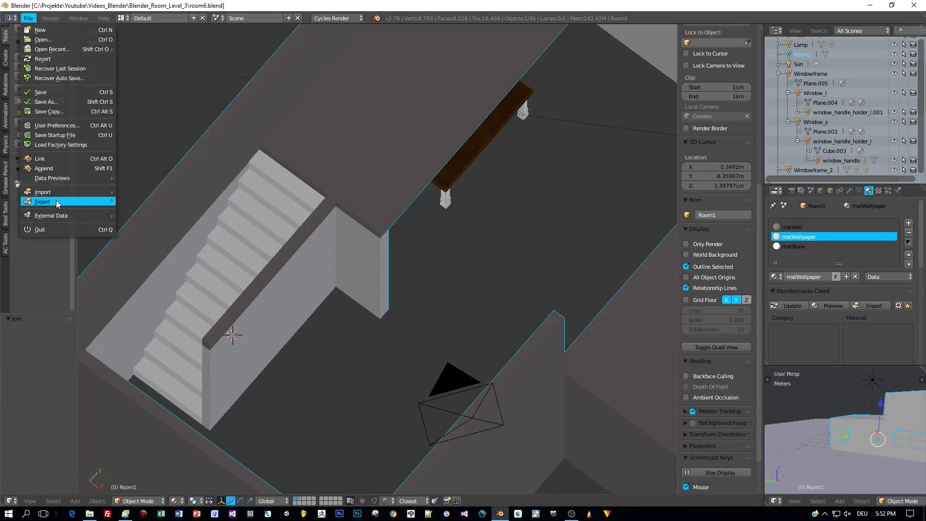
{"action": "mouse_move", "coordinate": [57, 204]}
{"action": "left_click", "coordinate": [185, 231]}
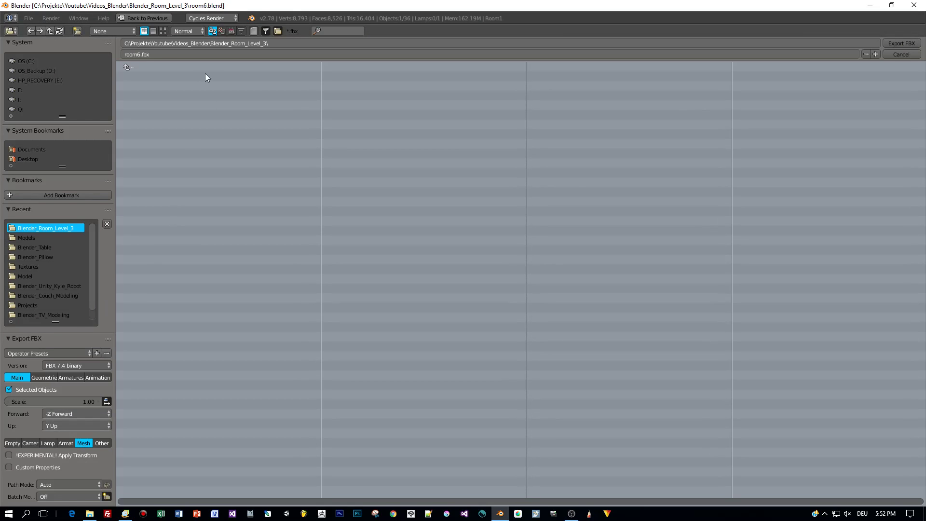
{"action": "left_click", "coordinate": [28, 237]}
{"action": "left_click", "coordinate": [152, 142]}
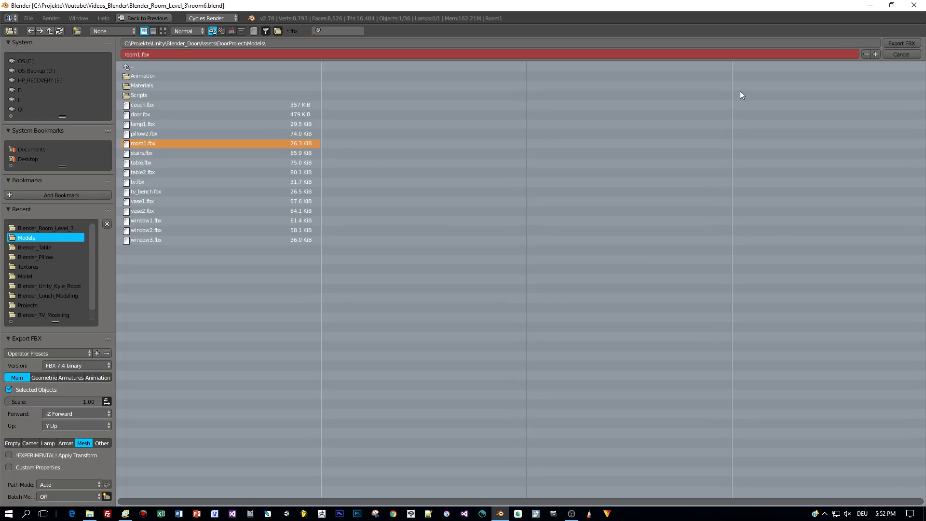
{"action": "left_click", "coordinate": [896, 42]}
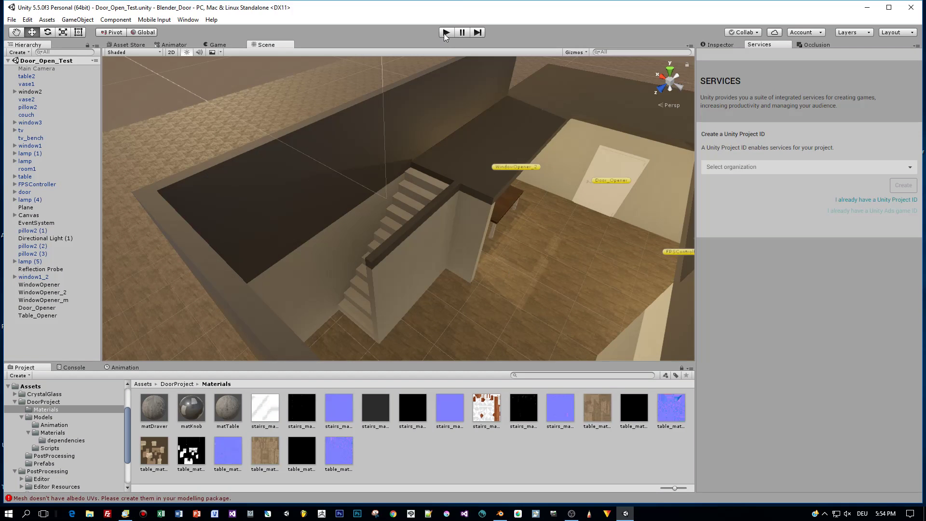
Run the Door_Open_Test scene in Unity and walk up the stairs and around the upper floor to examine the imported room
{"action": "left_click", "coordinate": [445, 33]}
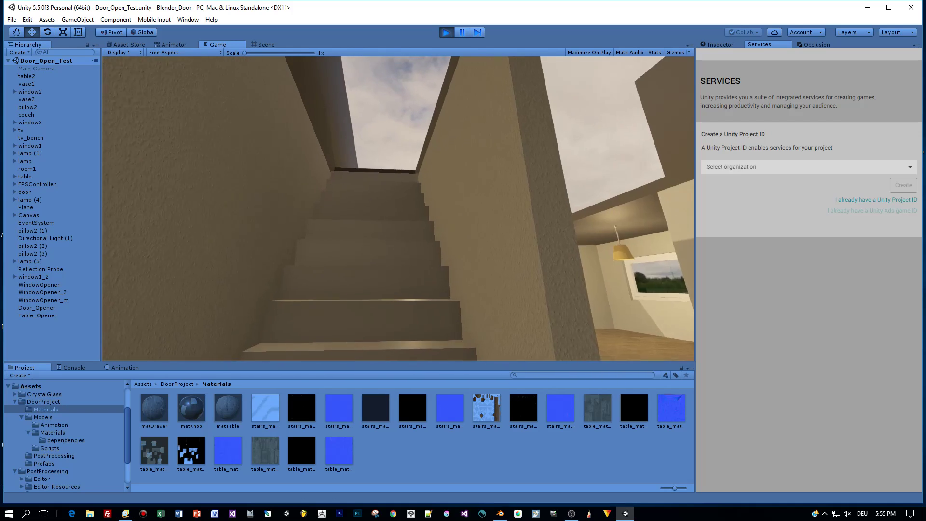
{"action": "key", "text": "w"}
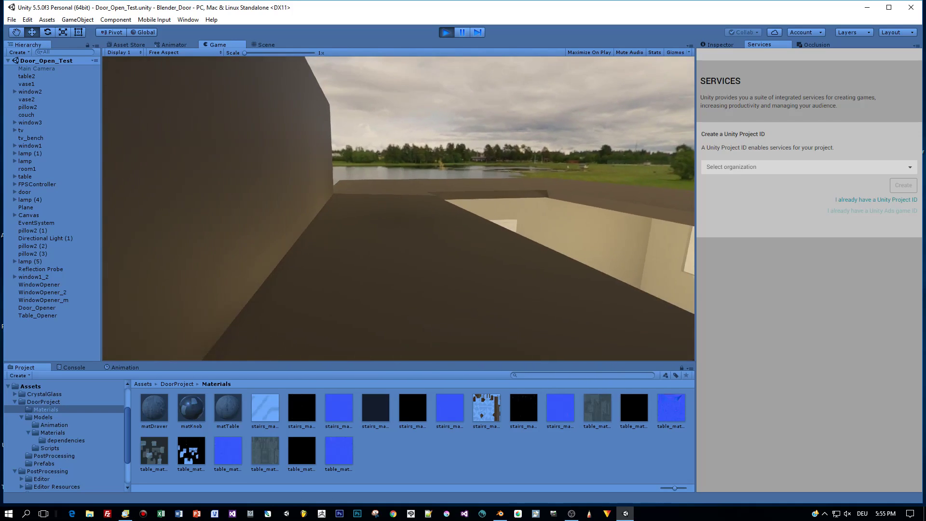
{"action": "key", "text": "w"}
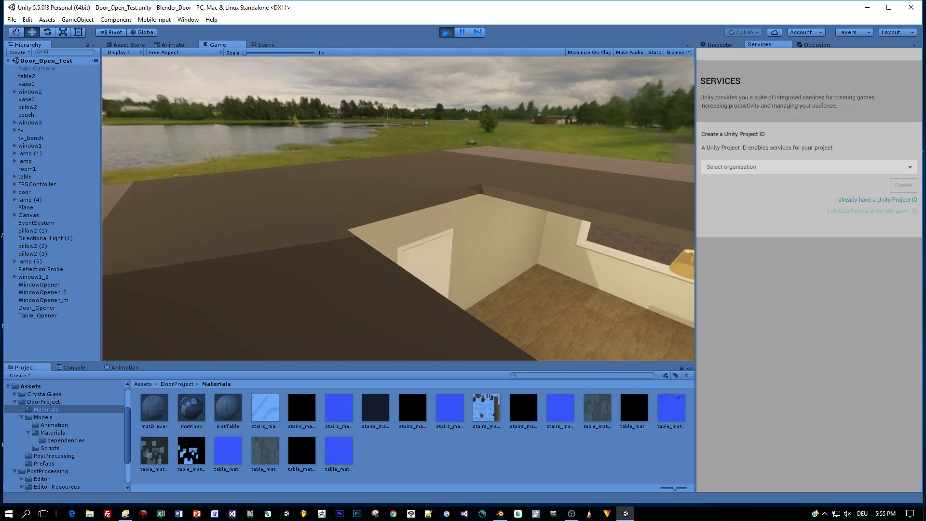
{"action": "key", "text": "w"}
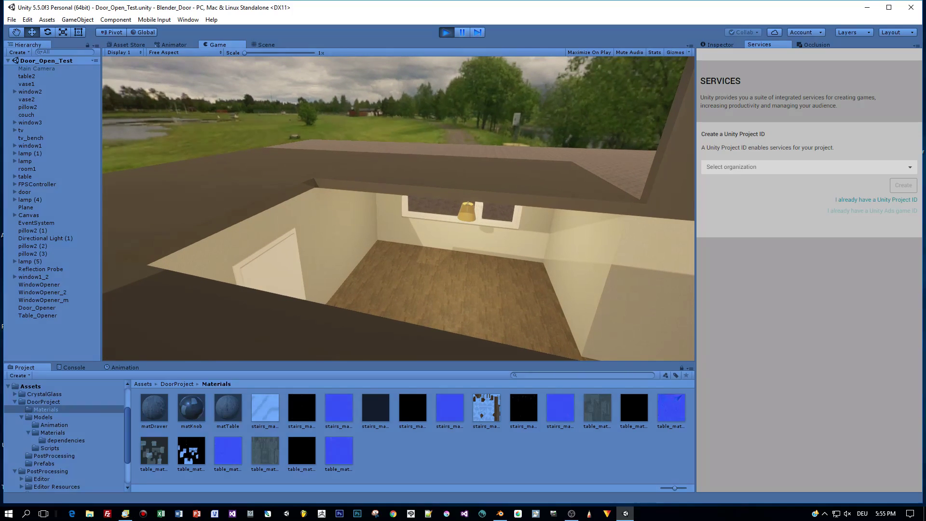
{"action": "key", "text": "w"}
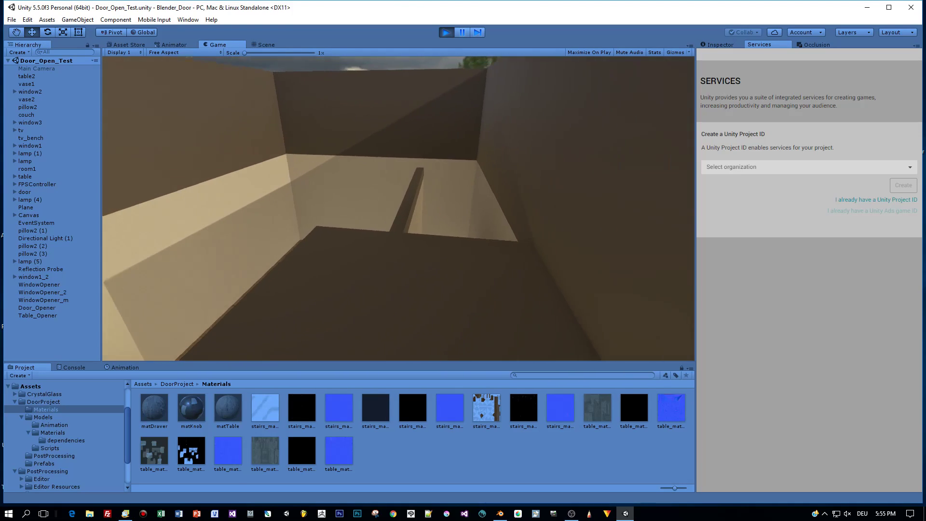
{"action": "key", "text": "w"}
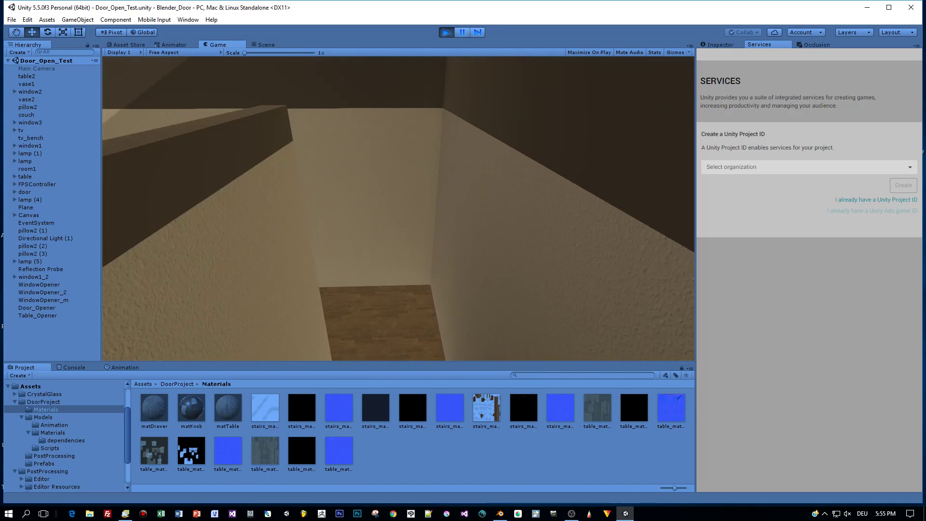